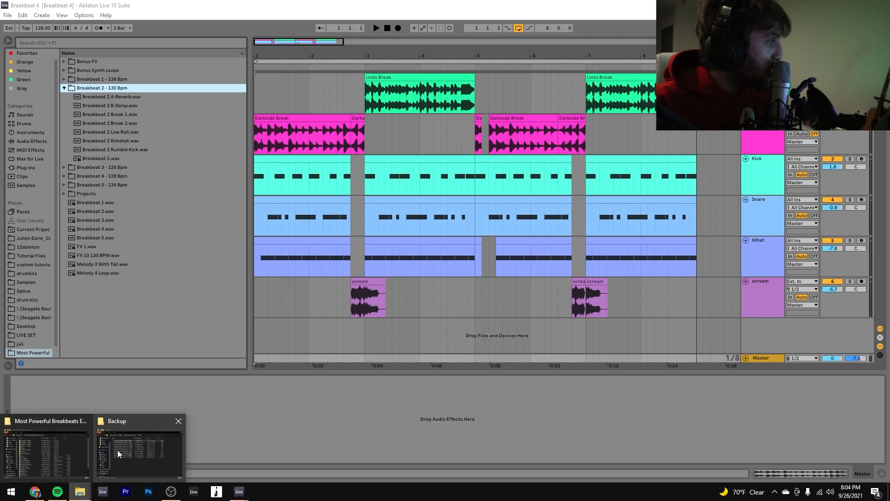
# - Switch to File Explorer and browse the Breakbeat 4 - 128 Bpm, Breakbeat 5 - 134 Bpm and Projects folders of the breakbeat pack
pyautogui.click(78, 444)
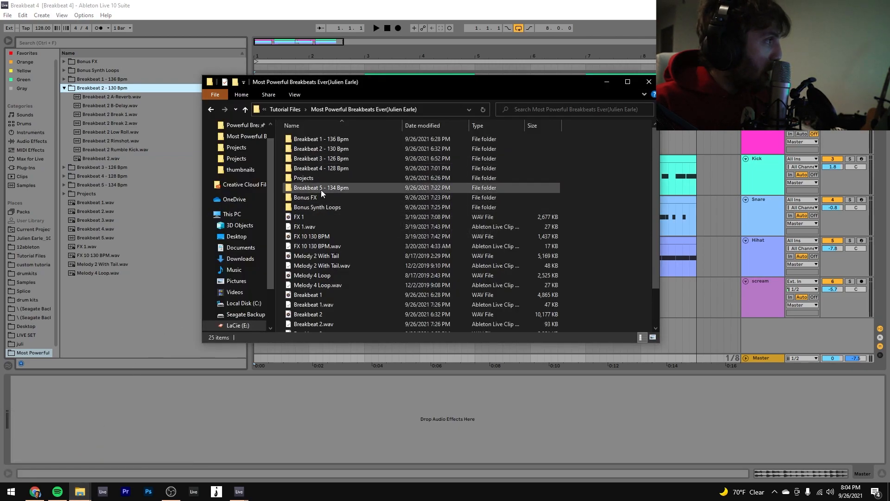
pyautogui.doubleClick(319, 168)
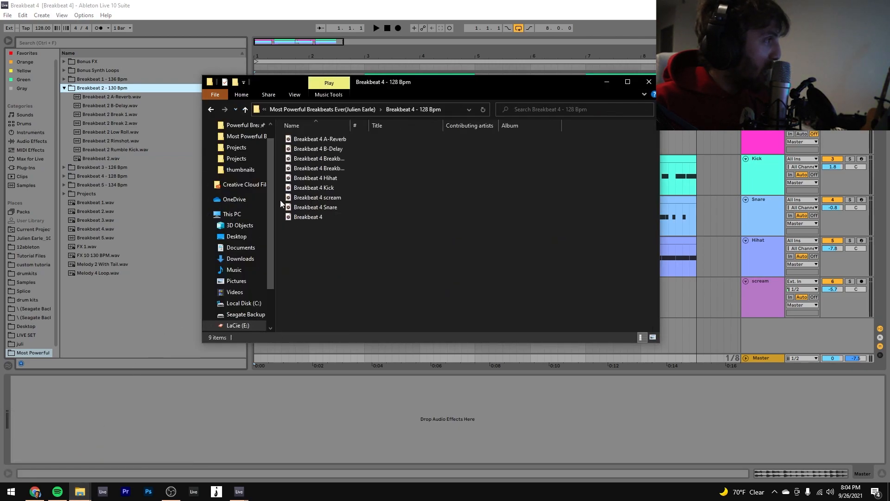
pyautogui.click(325, 109)
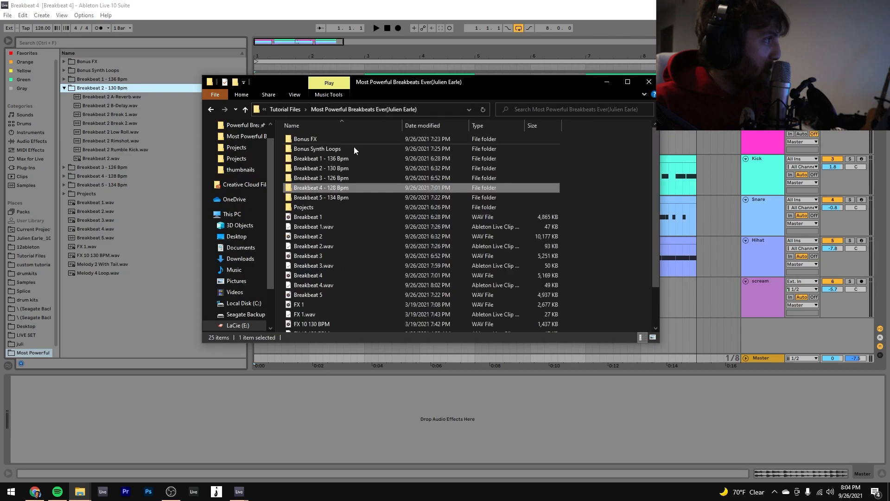
pyautogui.doubleClick(334, 197)
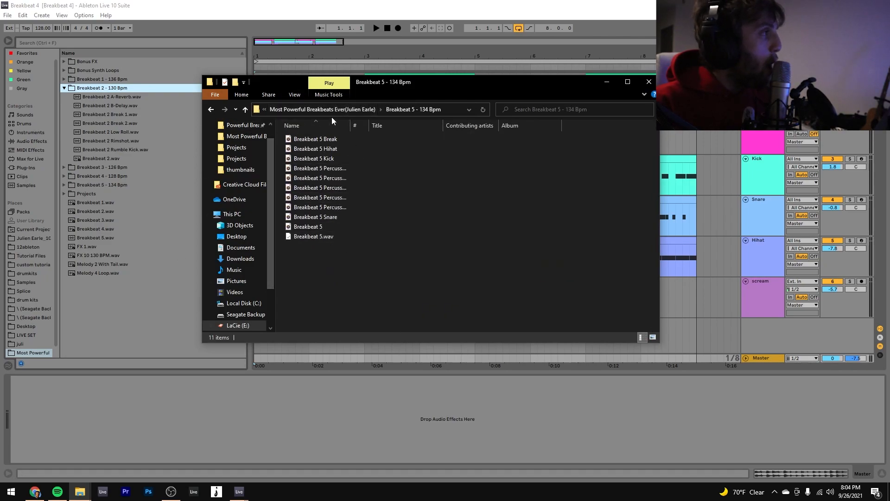
pyautogui.click(344, 112)
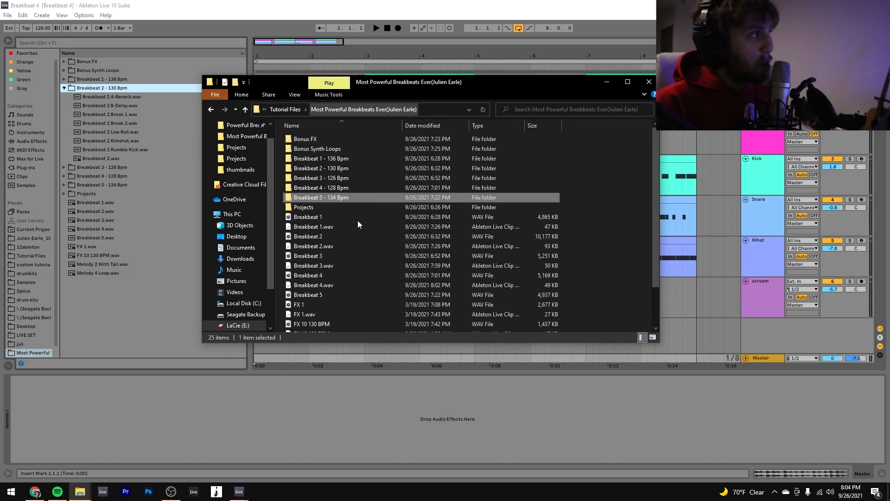
pyautogui.doubleClick(308, 208)
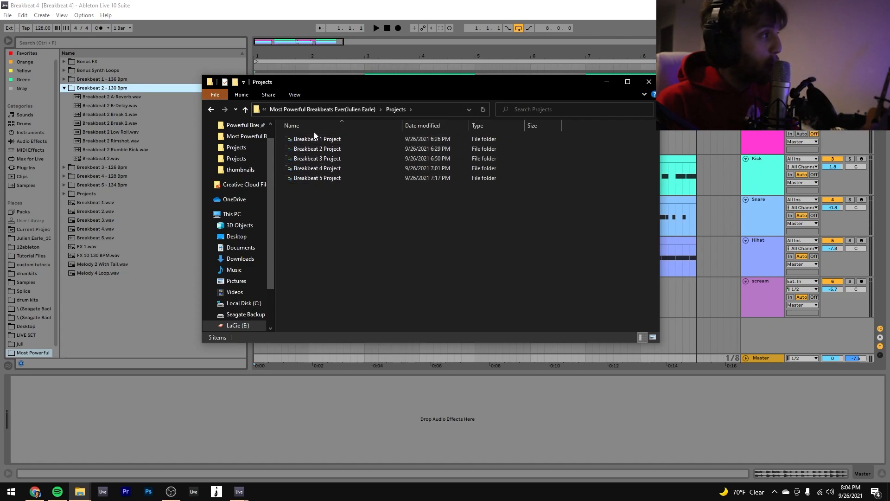
pyautogui.click(328, 109)
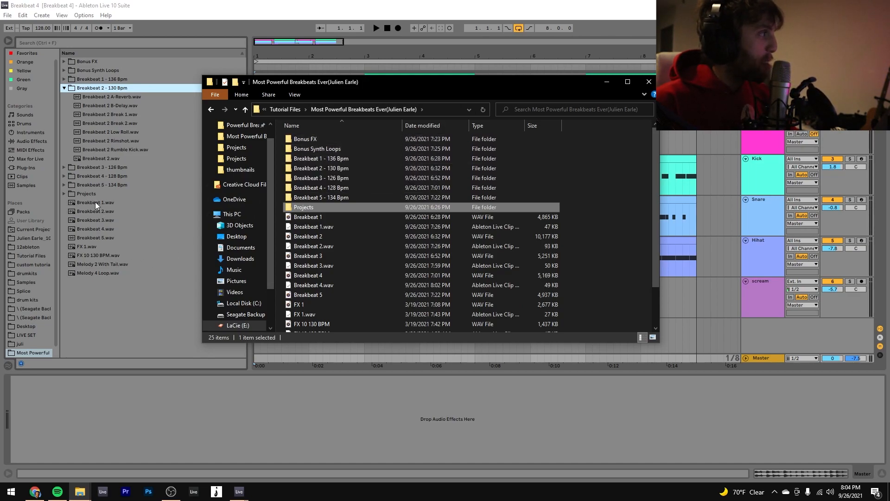
# - Switch back to Ableton Live, set the Master cue volume to 6.0, and audition Breakbeat 1.wav through Breakbeat 5.wav
pyautogui.click(851, 360)
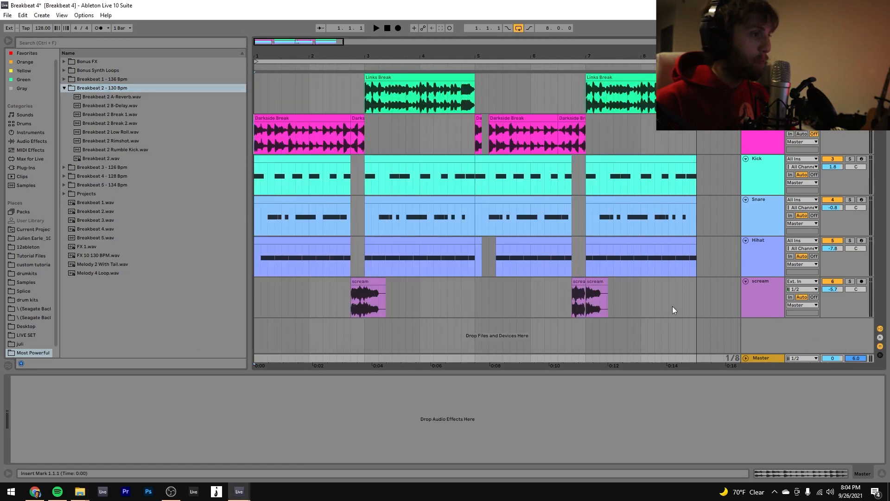
pyautogui.click(101, 205)
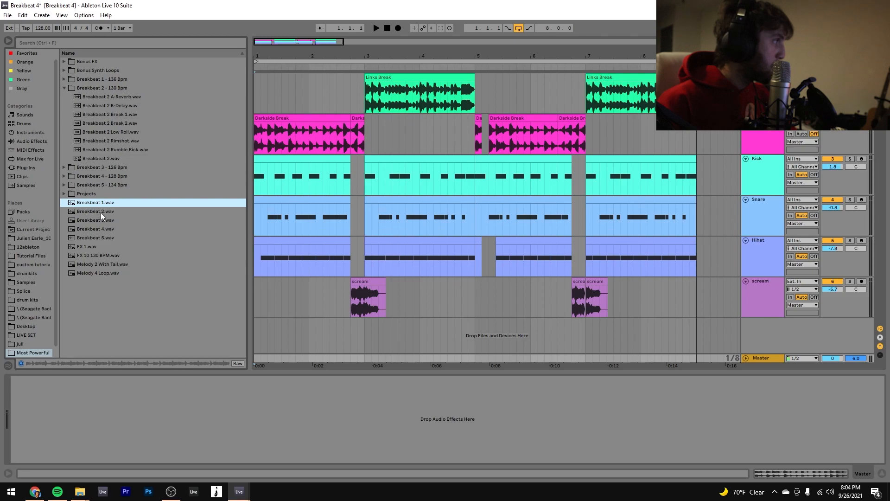
pyautogui.click(101, 213)
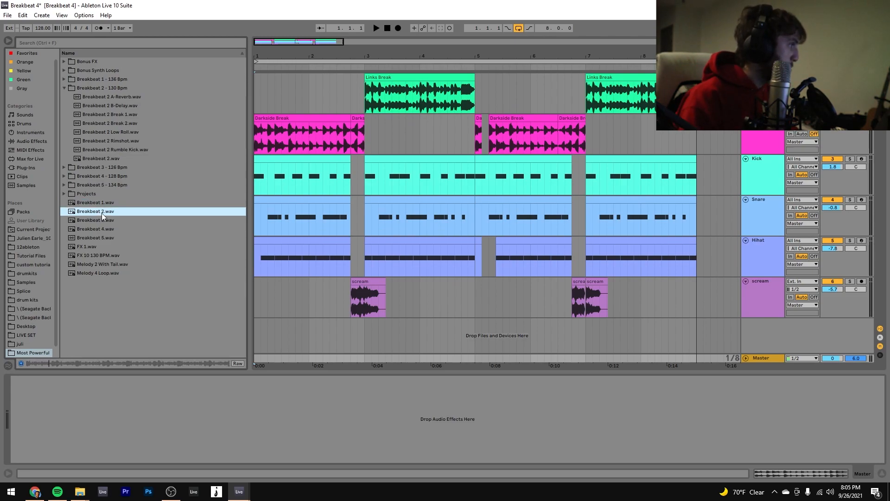
pyautogui.press('Down')
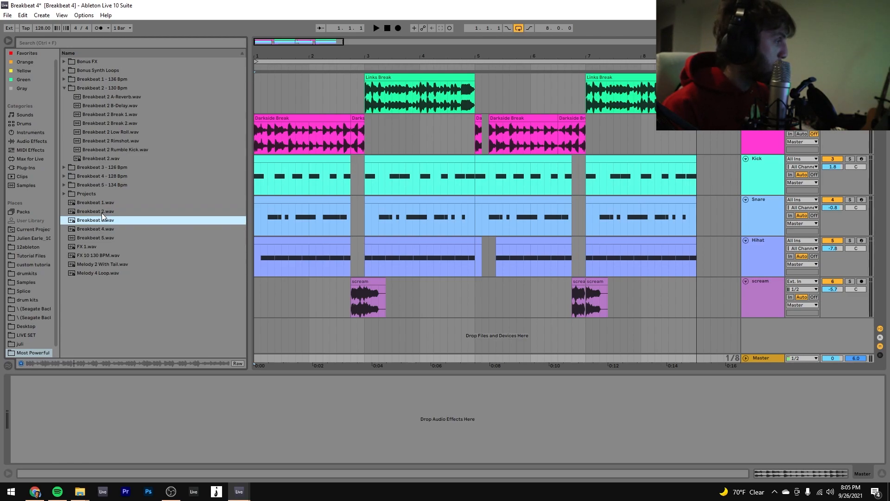
pyautogui.press('Down')
pyautogui.press('Down')
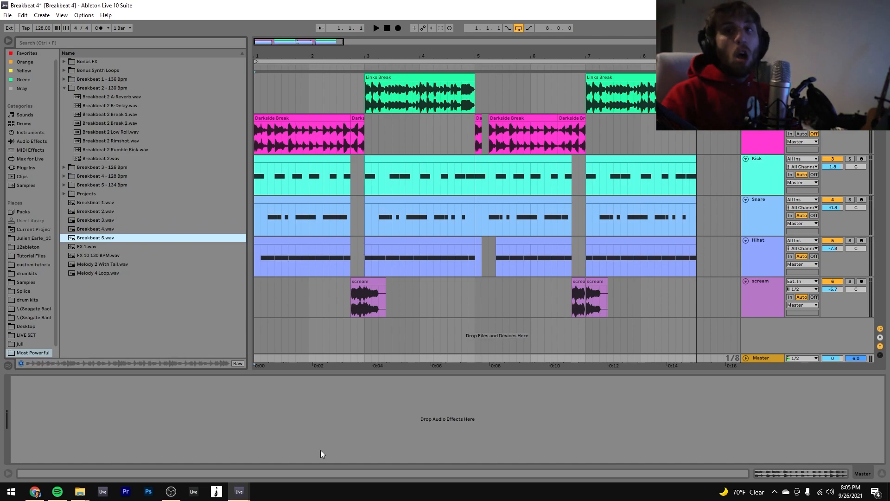
# - Audition FX 1, FX 10 130 BPM, Melody 2 With Tail and Melody 4 Loop, and collapse the Breakbeat 2 folder
pyautogui.press('Down')
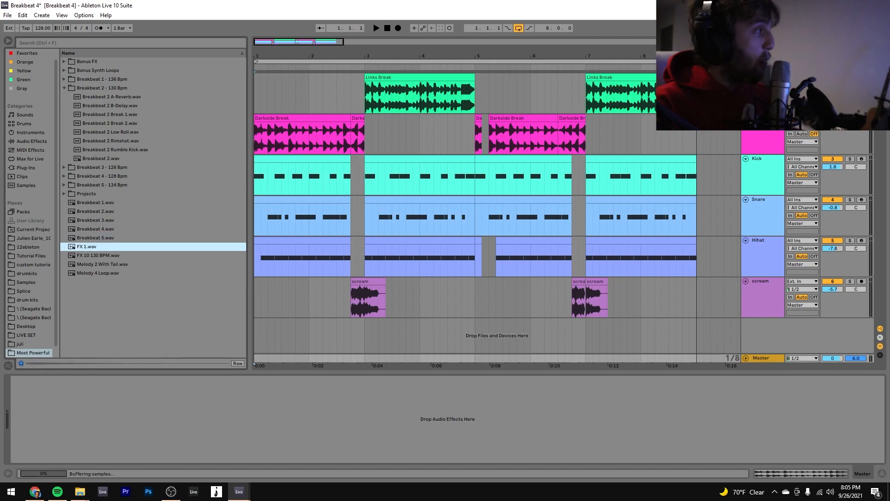
pyautogui.press('Down')
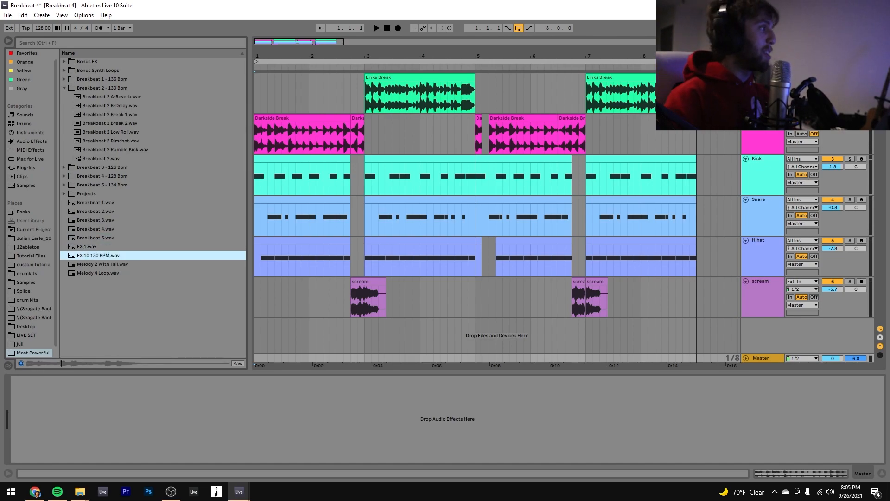
pyautogui.press('Down')
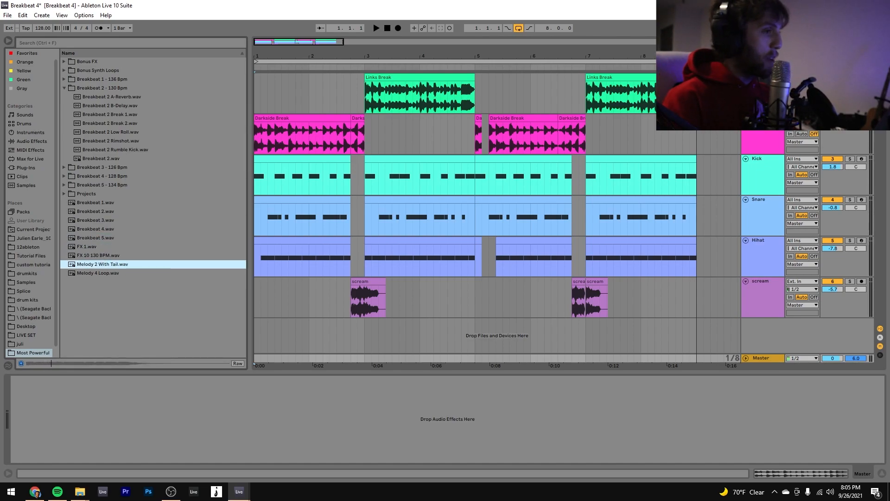
pyautogui.press('Down')
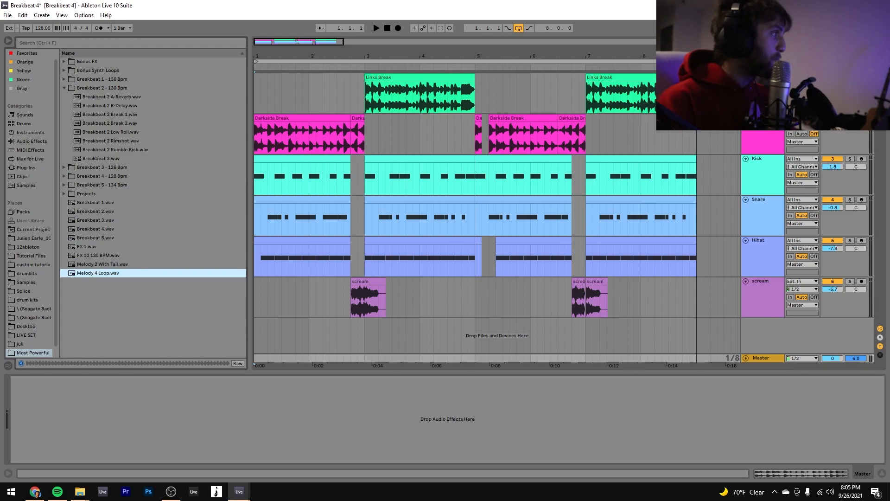
pyautogui.press('v')
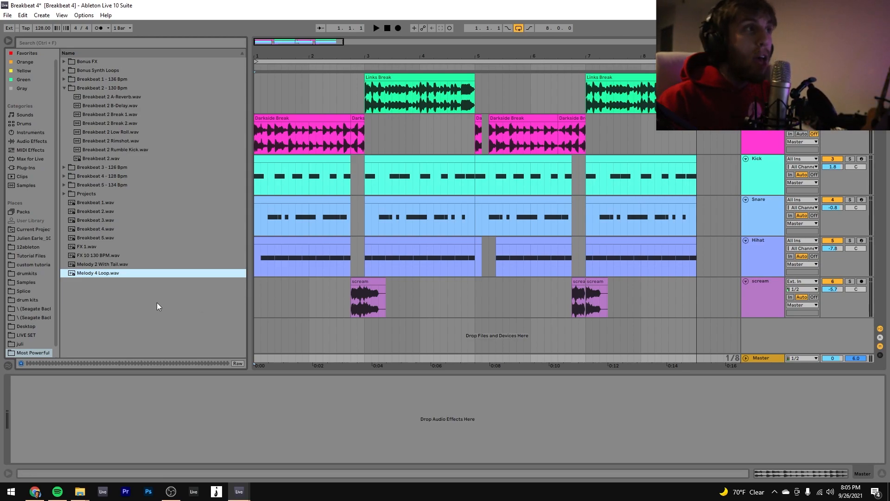
pyautogui.click(64, 88)
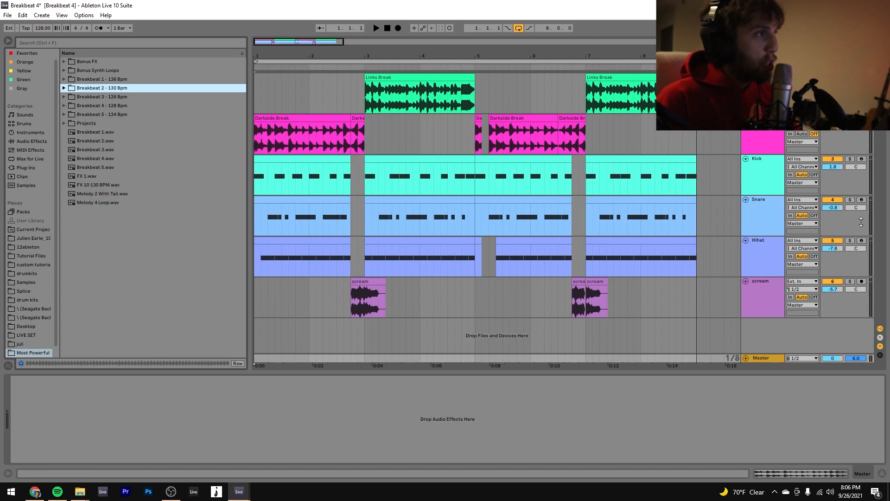
# - Solo the Kick, Snare and Hihat tracks together and play the beginning of the arrangement twice
pyautogui.click(758, 183)
pyautogui.keyDown('shift'); pyautogui.click(773, 266); pyautogui.keyUp('shift')
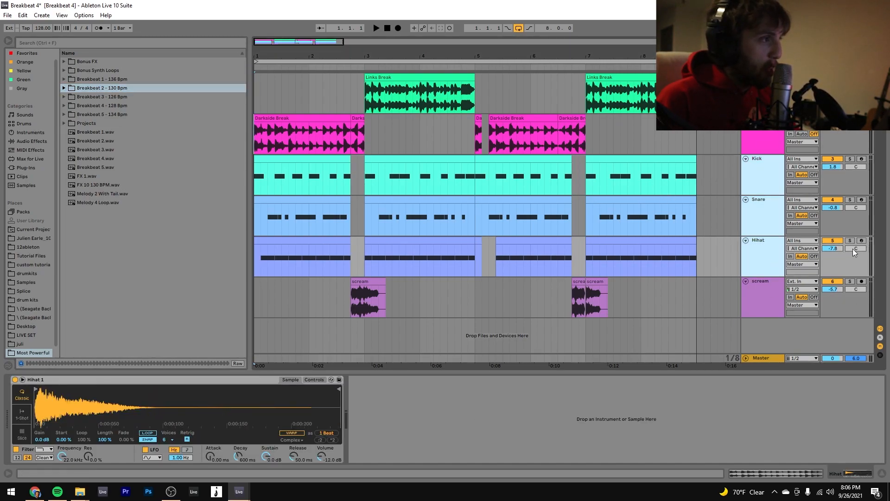
pyautogui.click(850, 241)
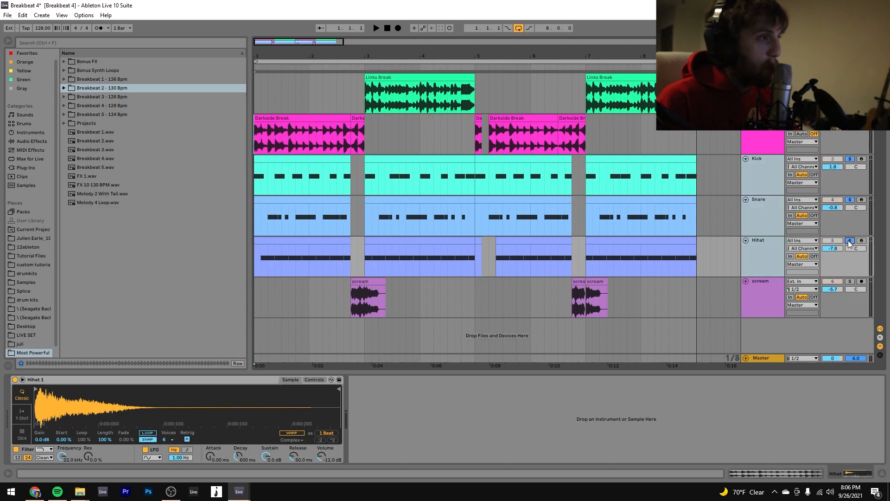
pyautogui.press('space')
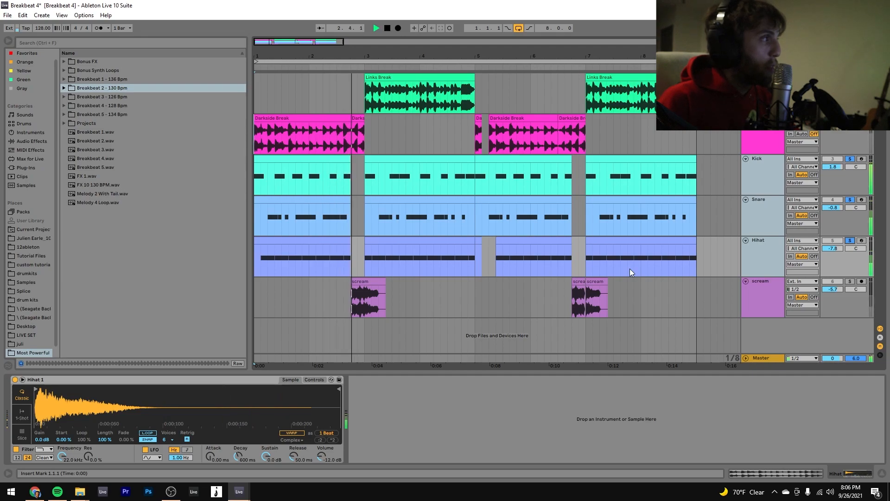
pyautogui.press('space')
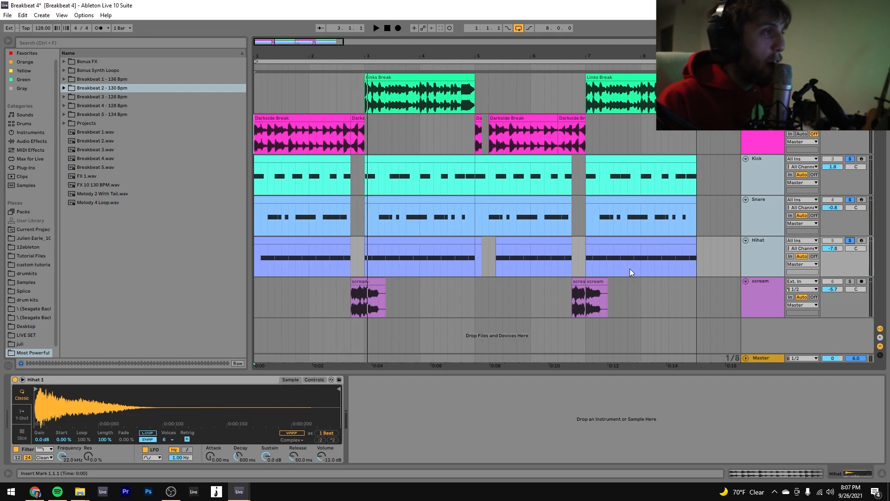
pyautogui.press('space')
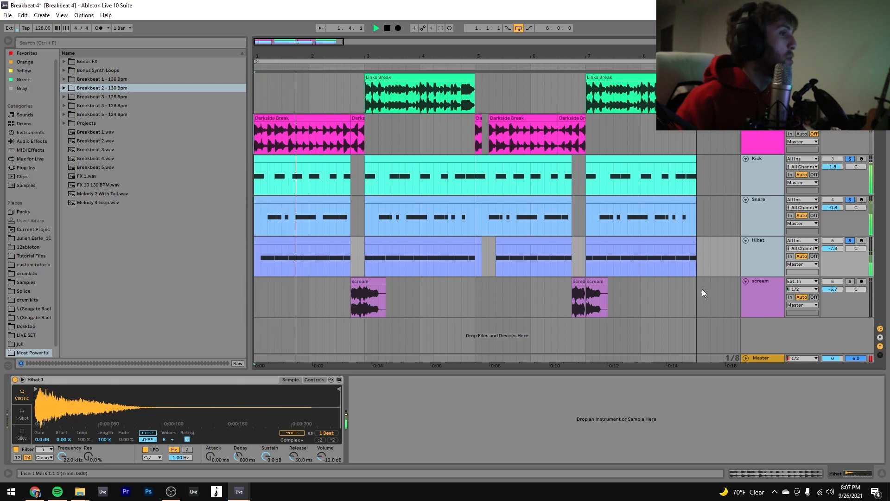
pyautogui.press('space')
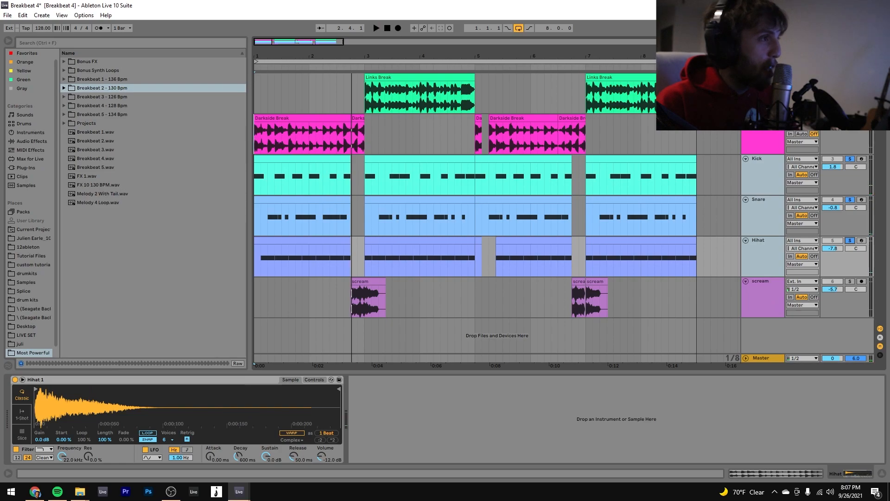
# - Unsolo the Kick, Snare and Hihat tracks, solo the scream track, and play the arrangement
pyautogui.press('s')
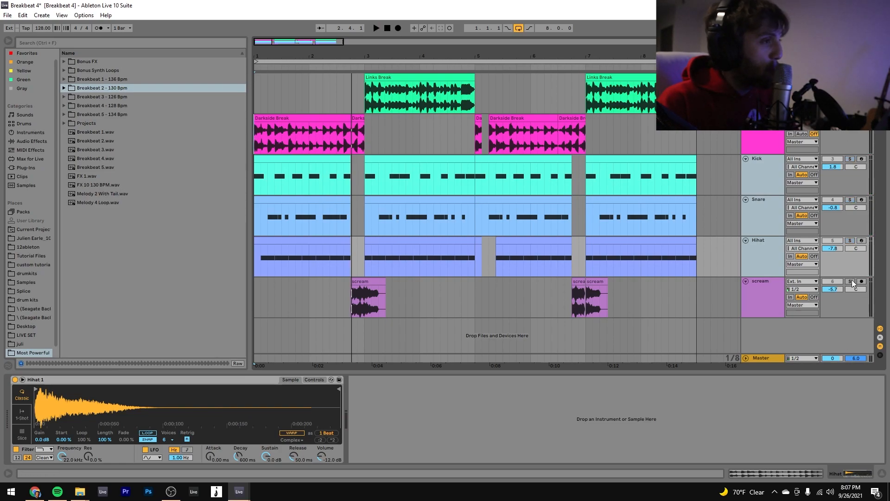
pyautogui.press('space')
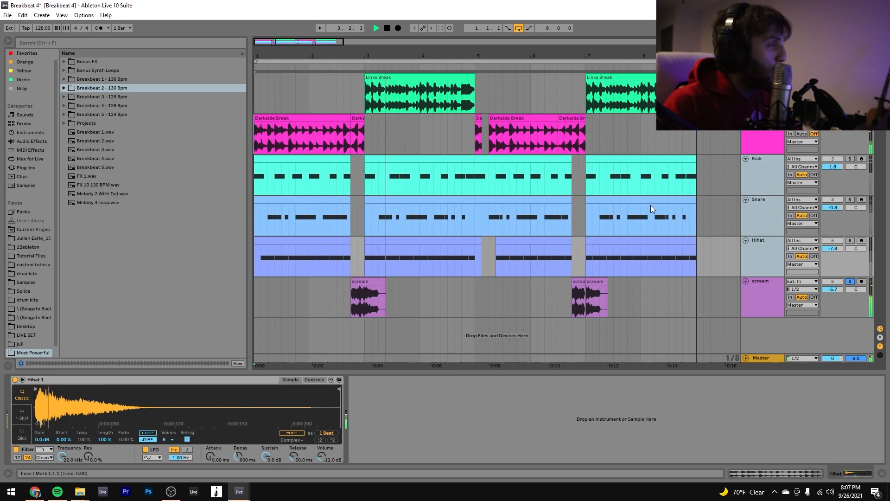
pyautogui.press('space')
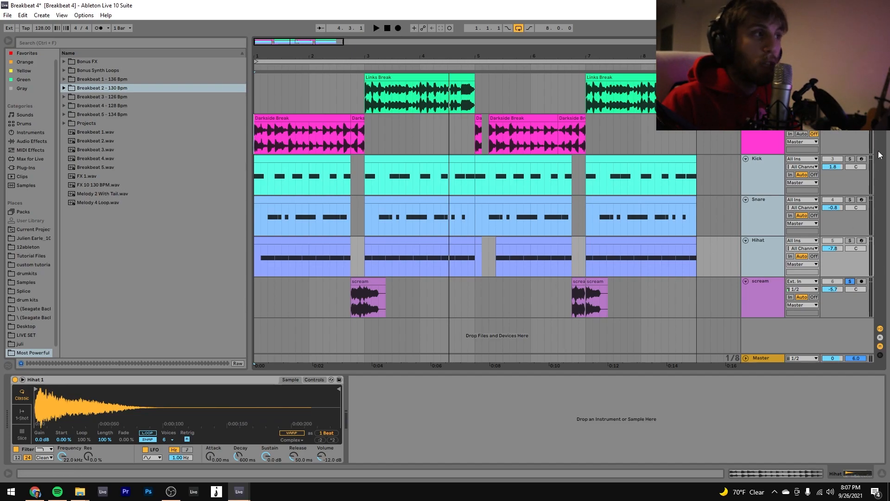
# - Compare the opening of the beat with the Kick, Snare and Hihat tracks soloed and unsoloed
pyautogui.click(851, 159)
pyautogui.press('space')
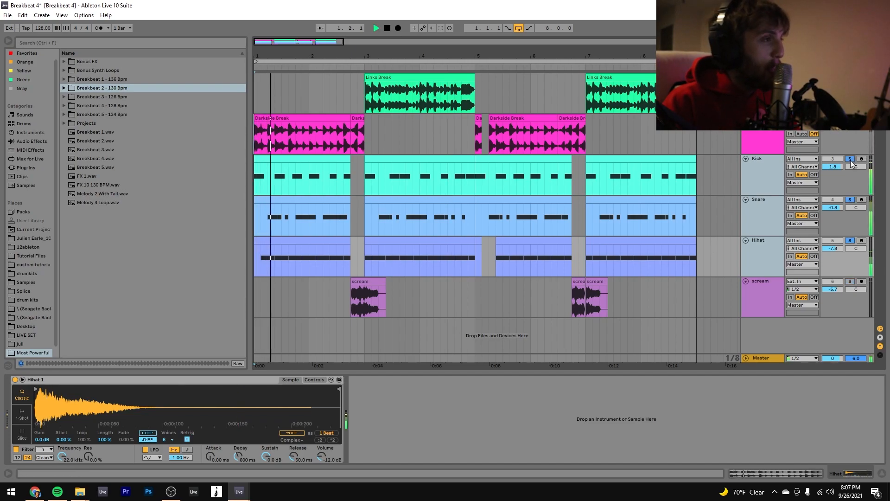
pyautogui.press('space')
pyautogui.click(851, 160)
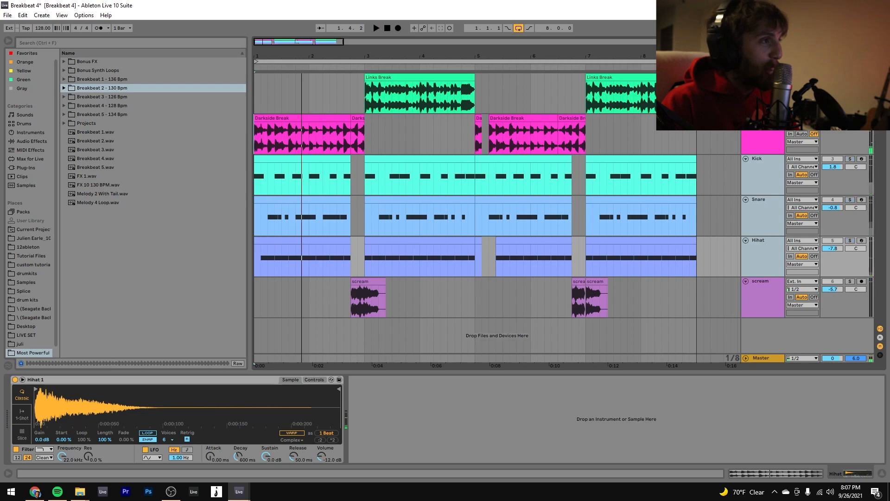
pyautogui.press('space')
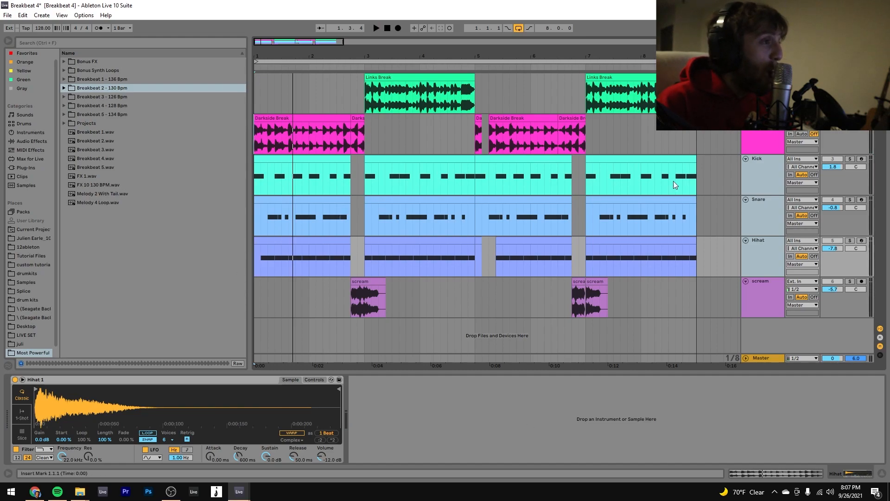
# - Solo the Kick, Snare and Hihat tracks again and replay the first bars of the beat
pyautogui.click(850, 159)
pyautogui.keyDown('ctrl'); pyautogui.click(850, 199); pyautogui.keyUp('ctrl')
pyautogui.keyDown('ctrl'); pyautogui.click(850, 241); pyautogui.keyUp('ctrl')
pyautogui.press('space')
pyautogui.press('space')
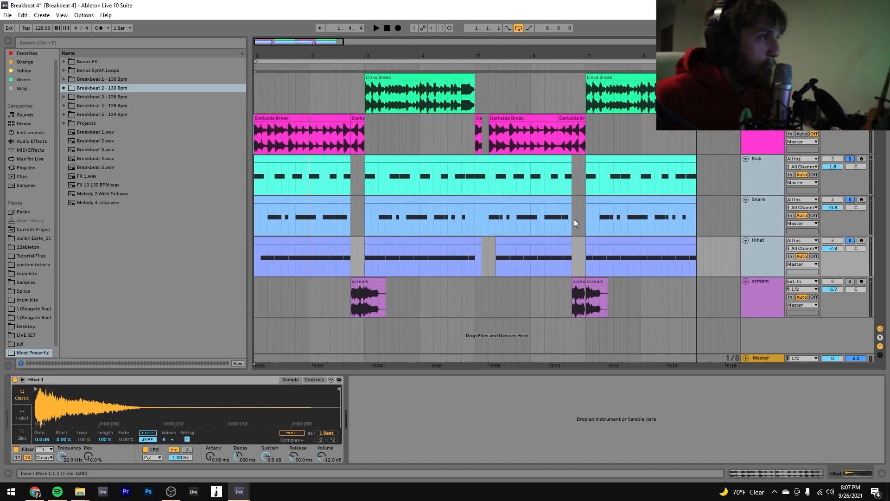
pyautogui.press('space')
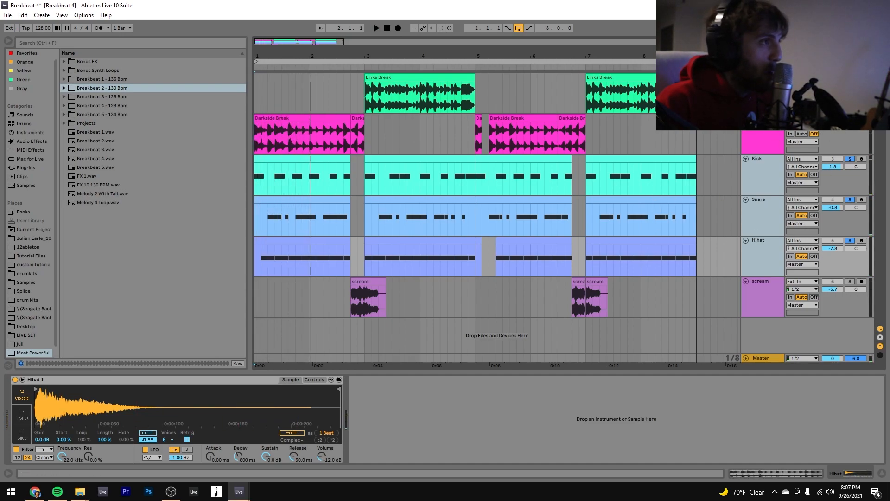
pyautogui.press('space')
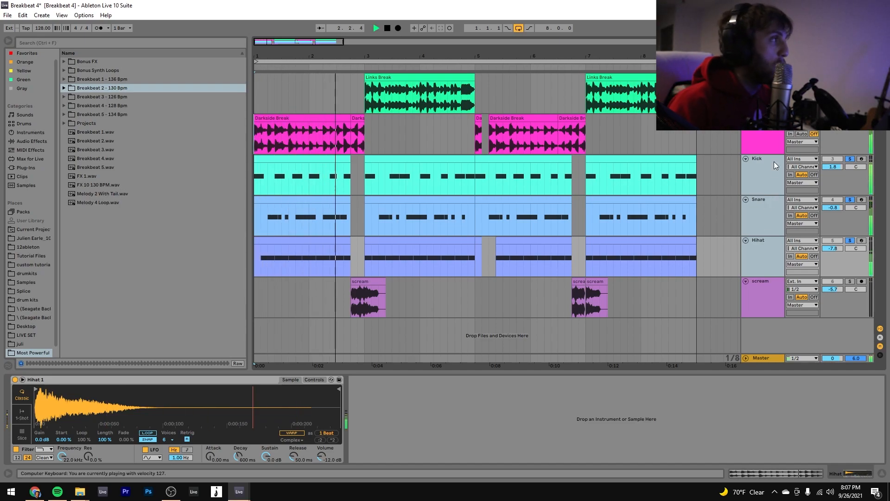
pyautogui.press('space')
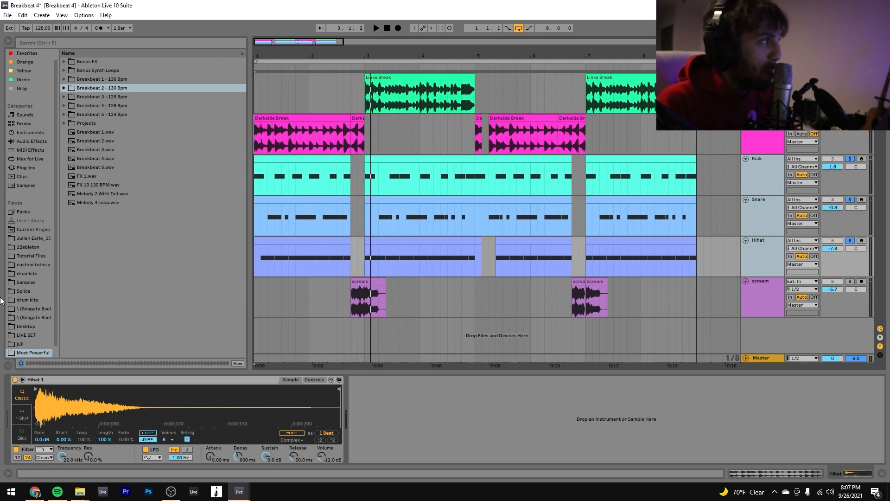
pyautogui.press('space')
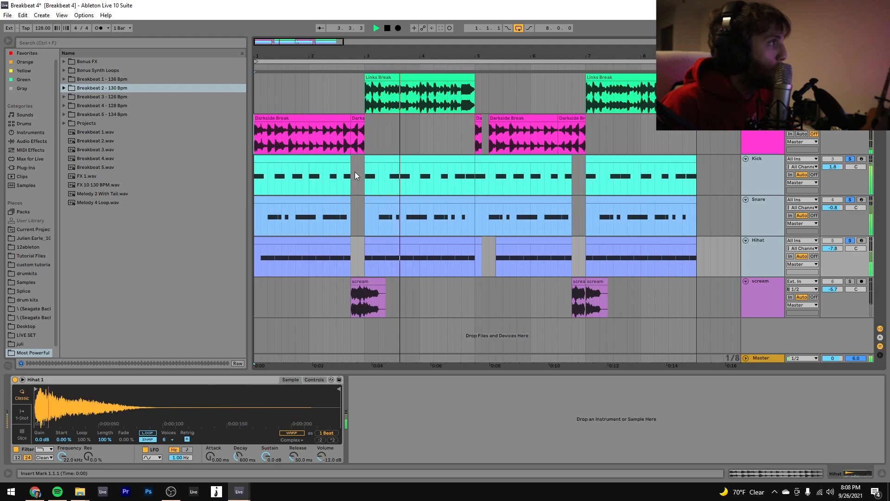
# - Replay the beat from bar 1 with the drums soloed, selecting the Kick, Snare and Hihat tracks in turn
pyautogui.press('space')
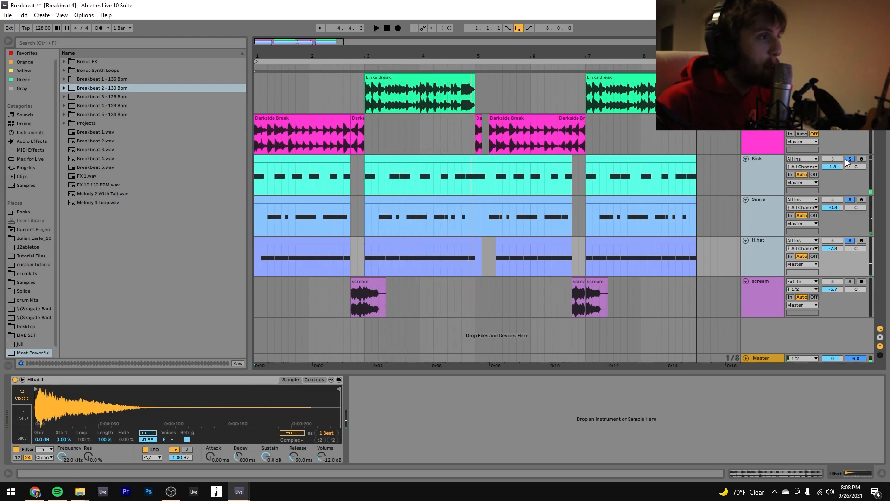
pyautogui.press('space')
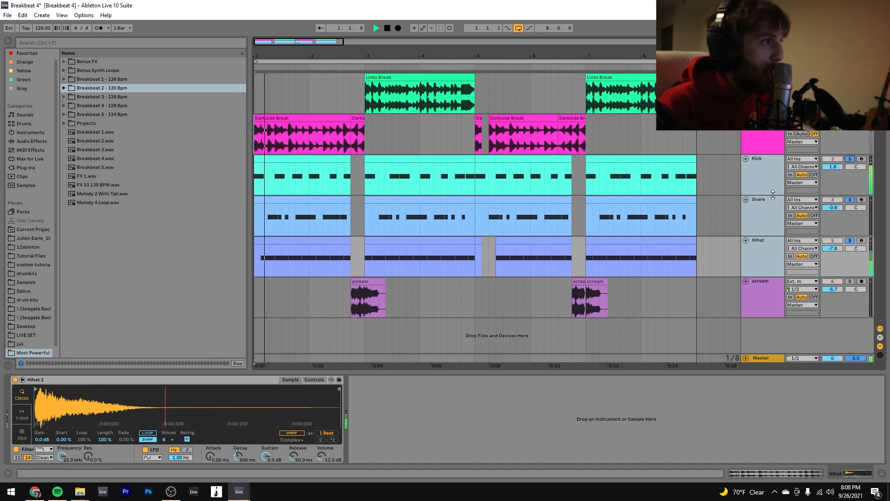
pyautogui.click(767, 189)
pyautogui.click(764, 230)
pyautogui.click(761, 260)
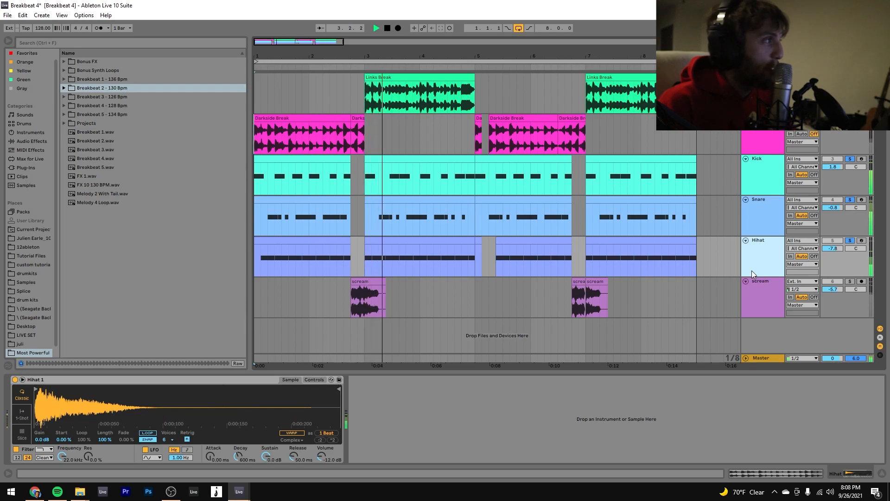
pyautogui.press('space')
# - Solo the Links Break and Darkside Break tracks in place of the Kick, Snare and Hihat tracks
pyautogui.click(754, 139)
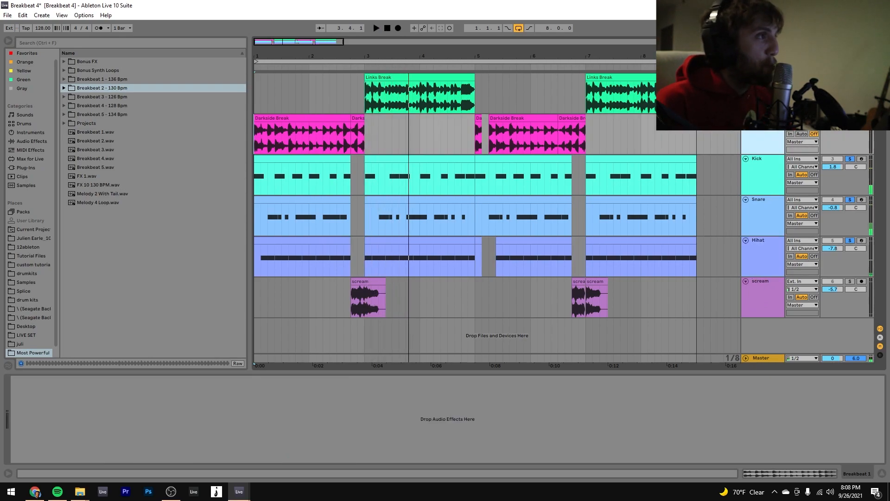
pyautogui.click(763, 99)
pyautogui.click(772, 147)
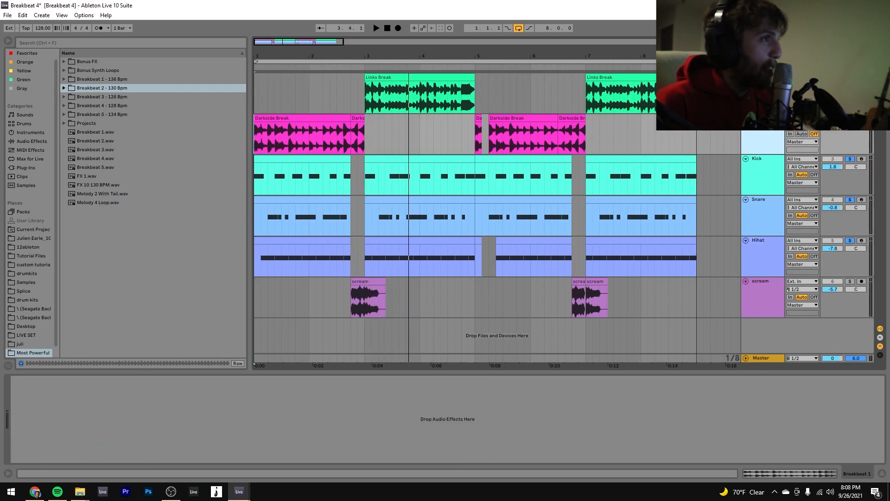
pyautogui.click(850, 118)
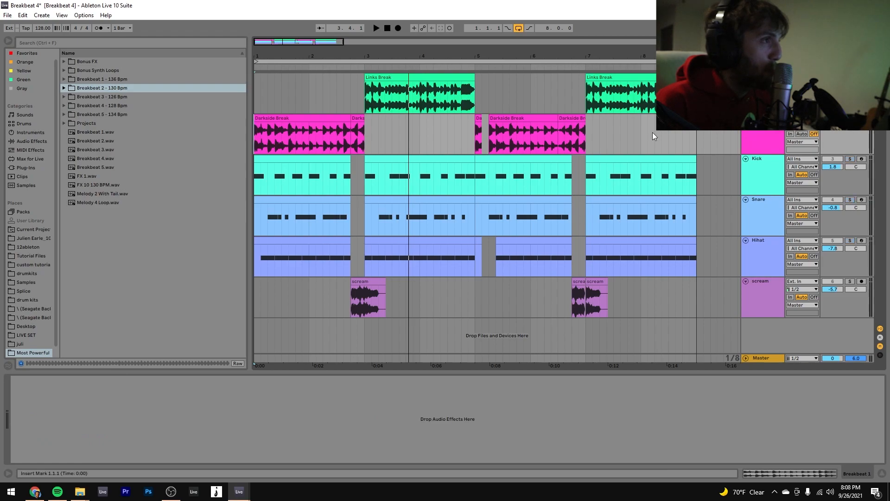
# - Play the soloed breaks several times from the start of the first Links Break clip at bar 3
pyautogui.click(362, 96)
pyautogui.press('space')
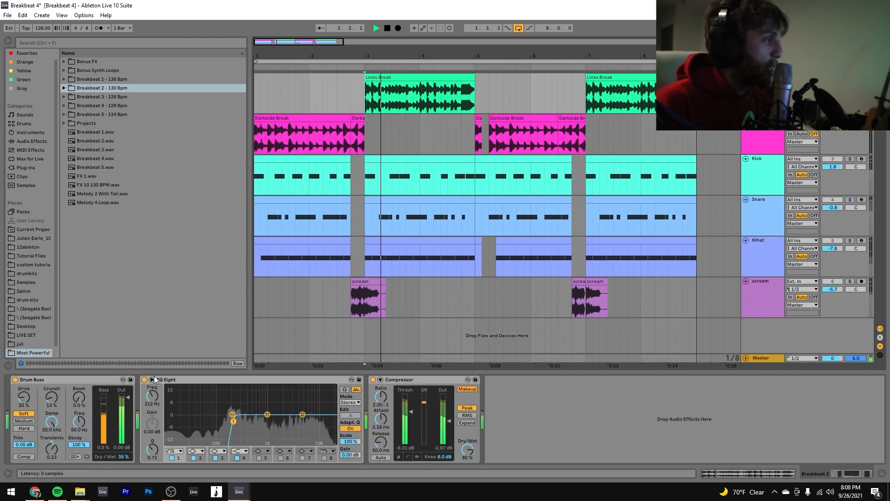
pyautogui.press('space')
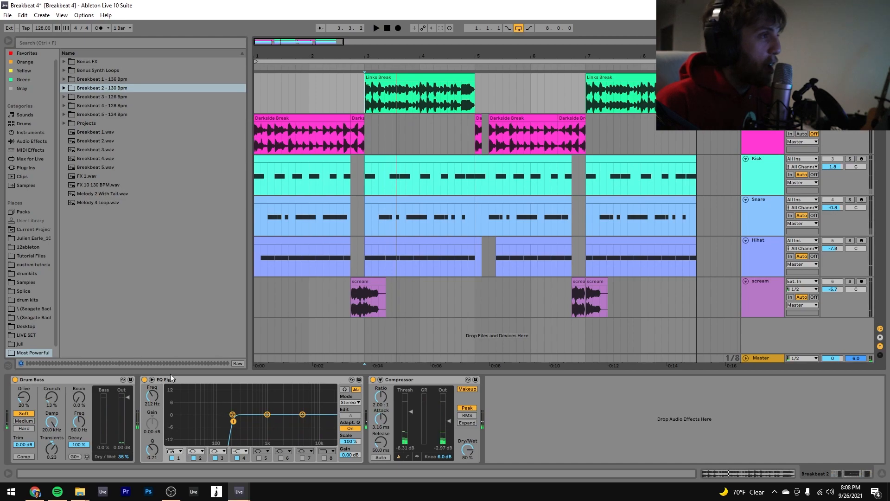
pyautogui.press('space')
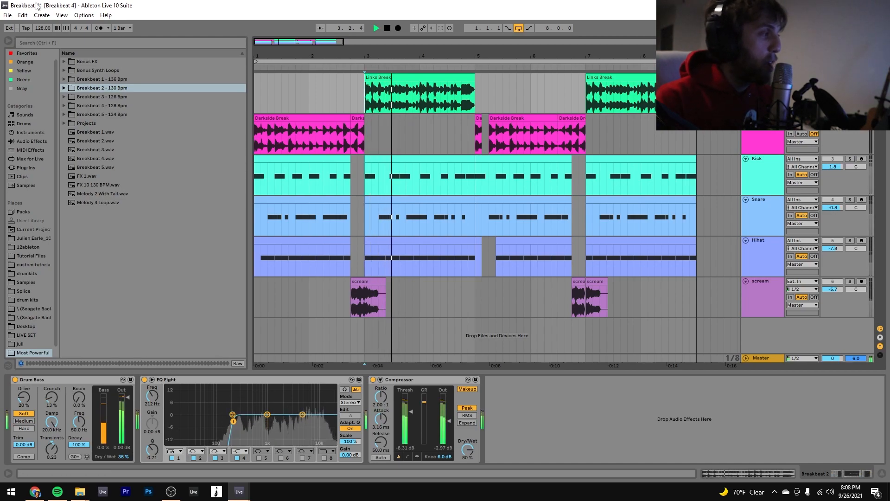
pyautogui.press('space')
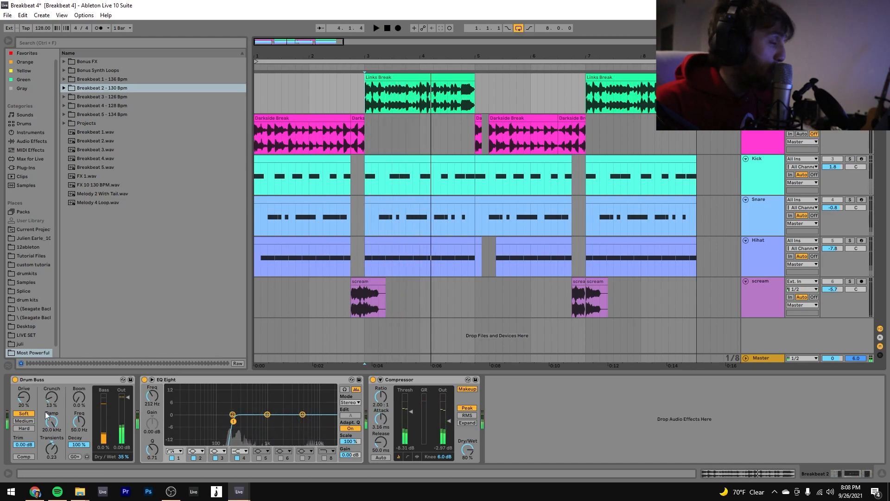
pyautogui.press('space')
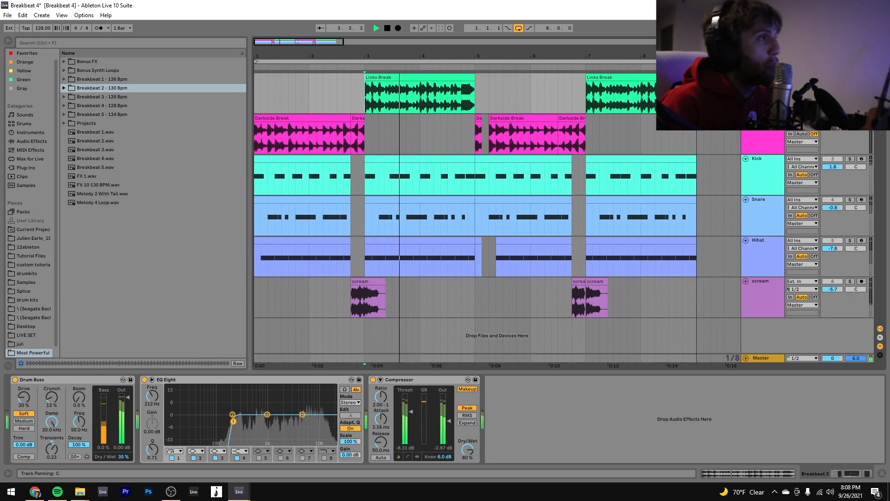
pyautogui.press('space')
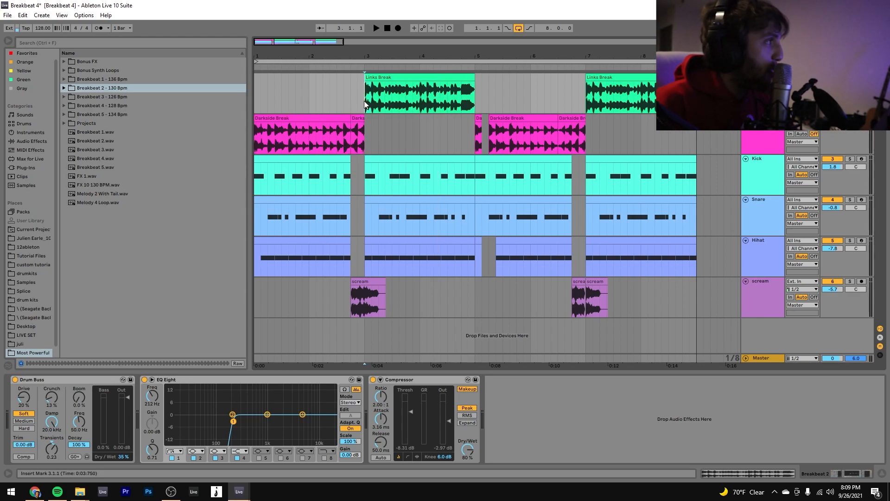
# - Highlight the empty stretches of the Links Break and Darkside Break tracks where the two breaks alternate
pyautogui.moveTo(363, 102); pyautogui.dragTo(243, 107)
pyautogui.moveTo(365, 137); pyautogui.dragTo(704, 137)
pyautogui.click(585, 141)
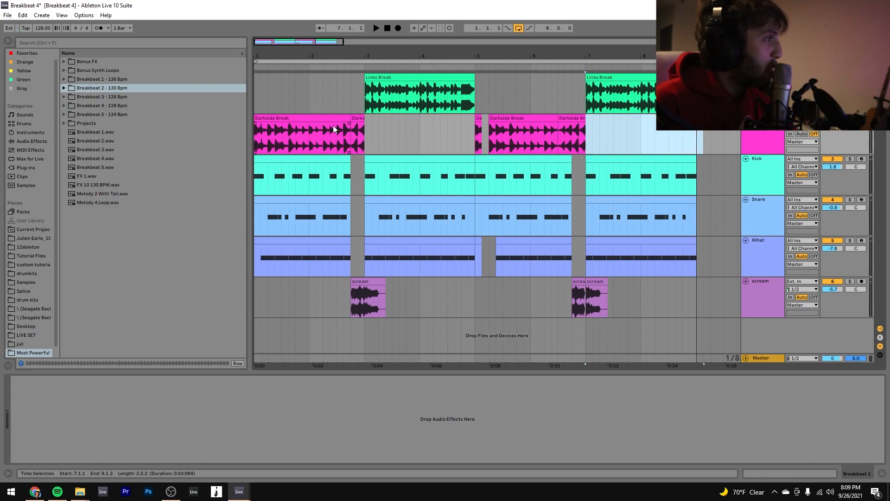
# - Play the full mix from bar 2 through the break change and select the short Darkside Break clip before bar 3
pyautogui.click(308, 95)
pyautogui.press('space')
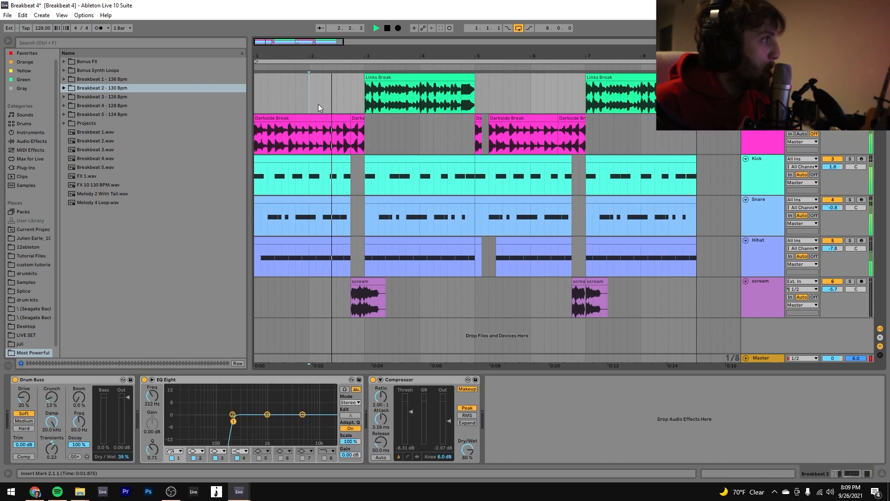
pyautogui.press('space')
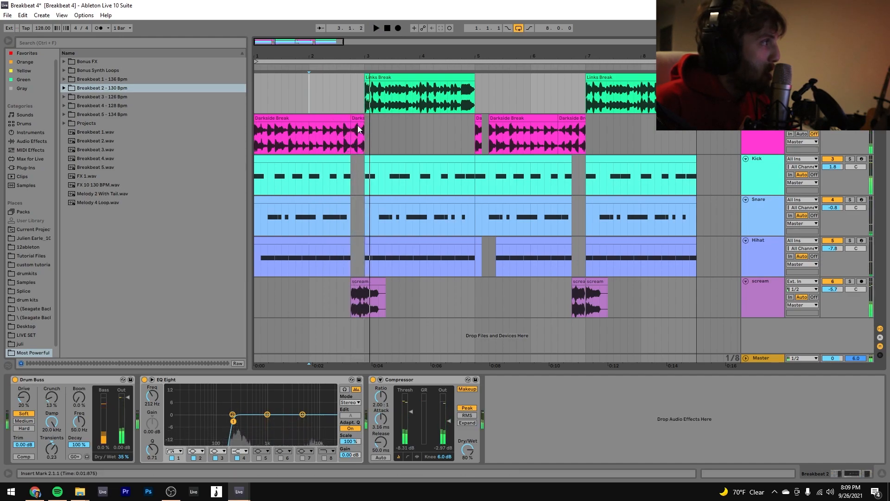
pyautogui.click(363, 121)
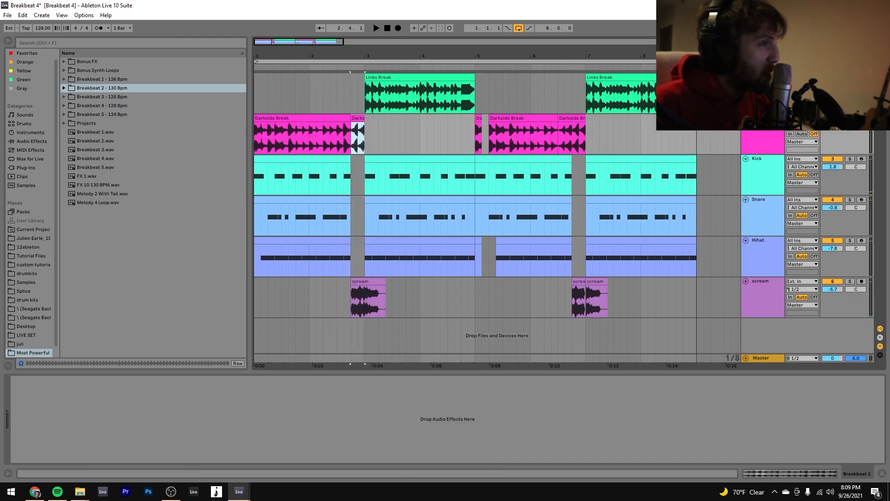
# - Play from the Darkside Break clip just before bar 7, soloing the scream track briefly and unsoloing it again
pyautogui.click(570, 118)
pyautogui.press('space')
pyautogui.press('space')
pyautogui.press('space')
pyautogui.click(849, 282)
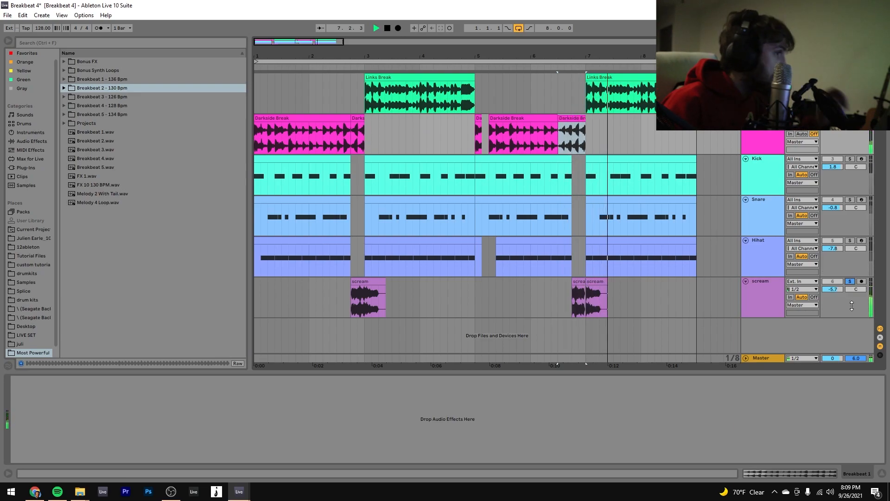
pyautogui.press('space')
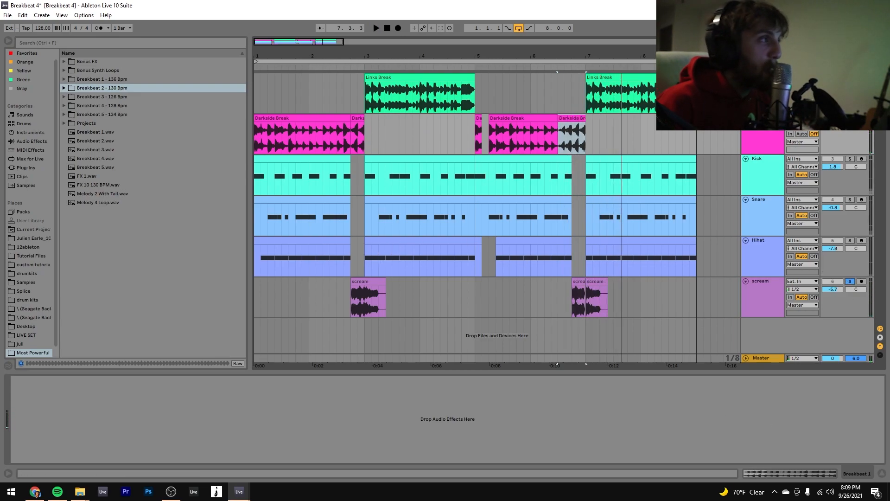
pyautogui.click(851, 282)
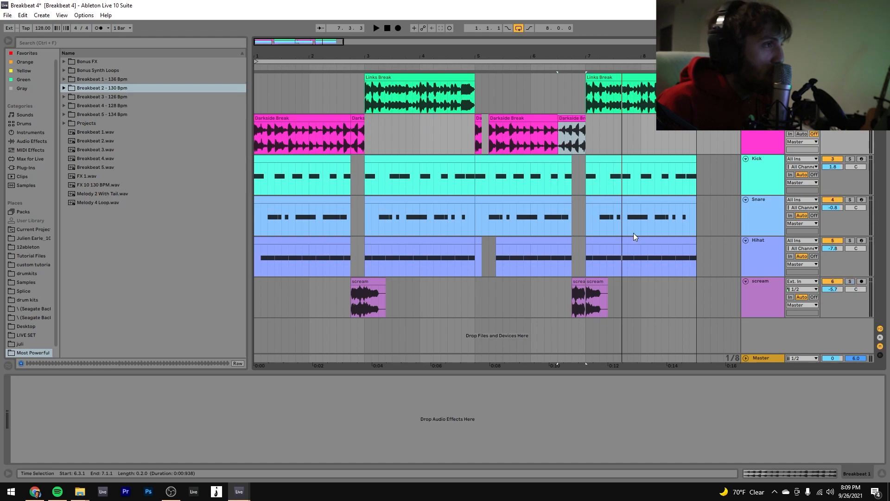
# - Select the gap before bar 7 across the Kick, Snare and Hihat tracks and play the transition from bar 6
pyautogui.moveTo(575, 253); pyautogui.dragTo(583, 178)
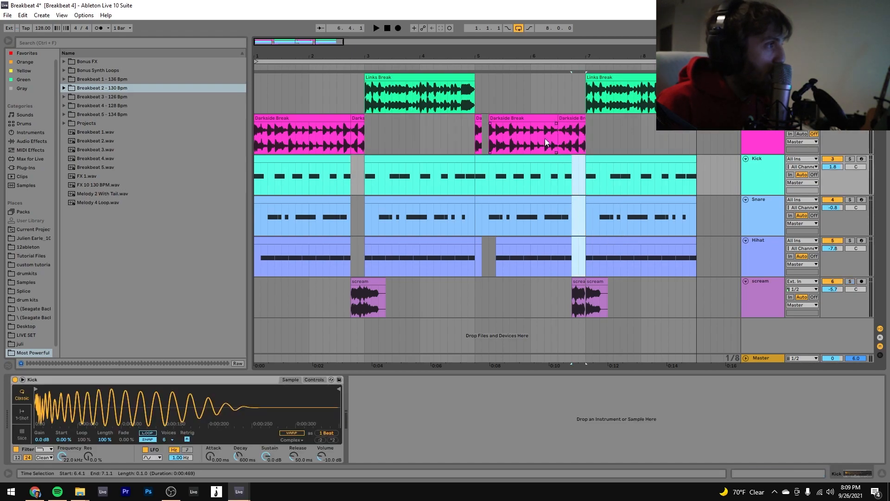
pyautogui.click(529, 127)
pyautogui.press('space')
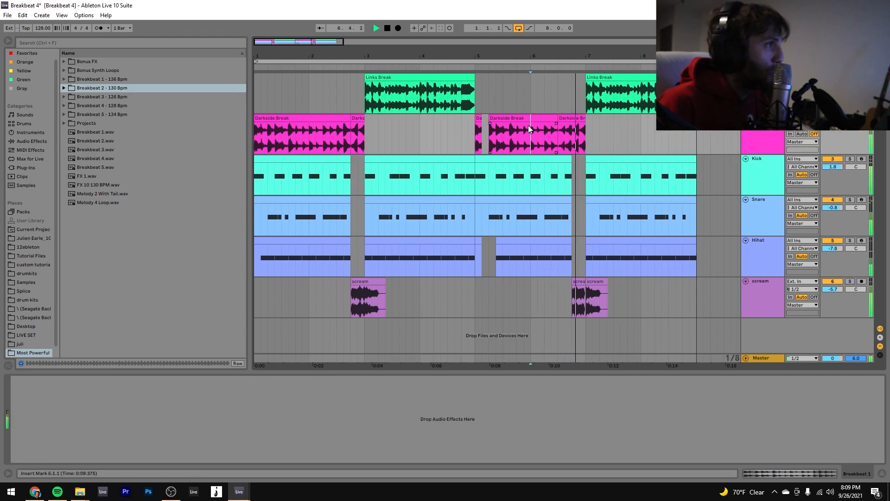
pyautogui.press('space')
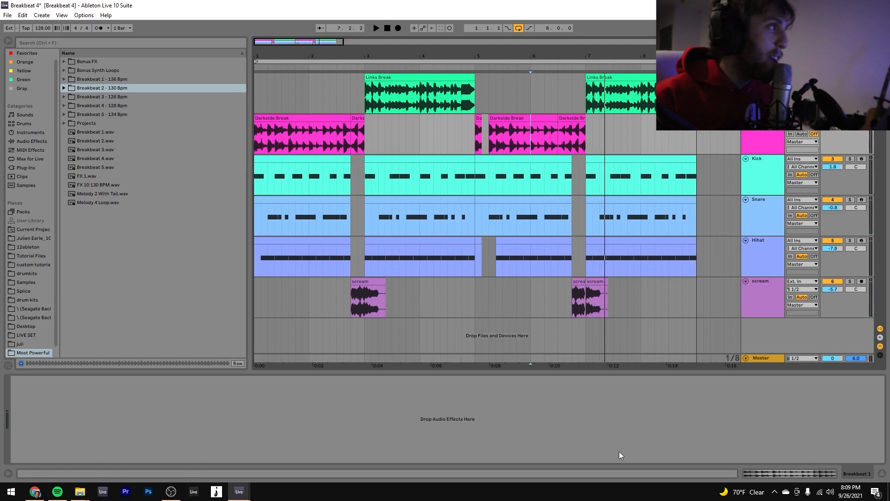
# - Solo the Darkside Break track, play it from bar 1, and select the first Links Break clip
pyautogui.click(285, 120)
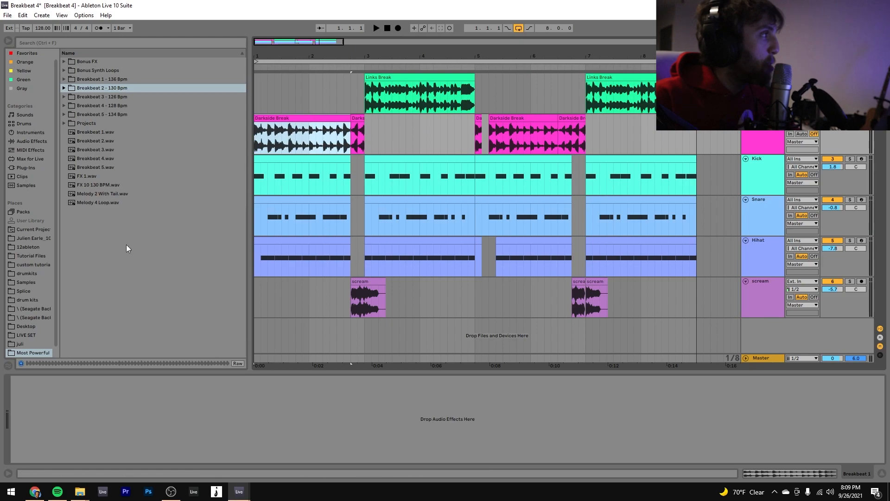
pyautogui.press('space')
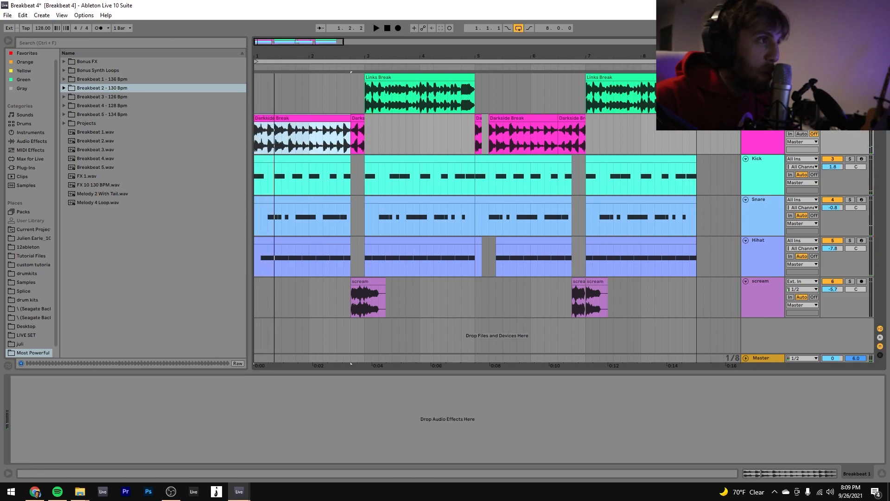
pyautogui.click(850, 118)
pyautogui.press('space')
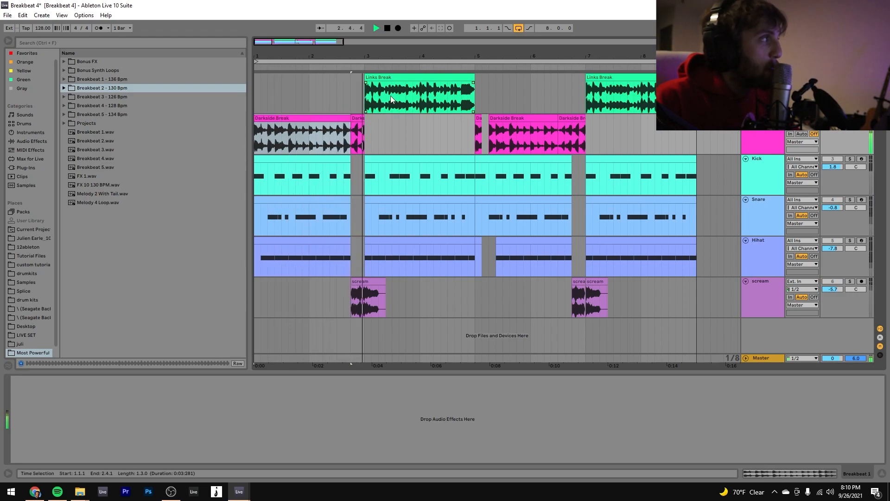
pyautogui.click(409, 103)
pyautogui.press('space')
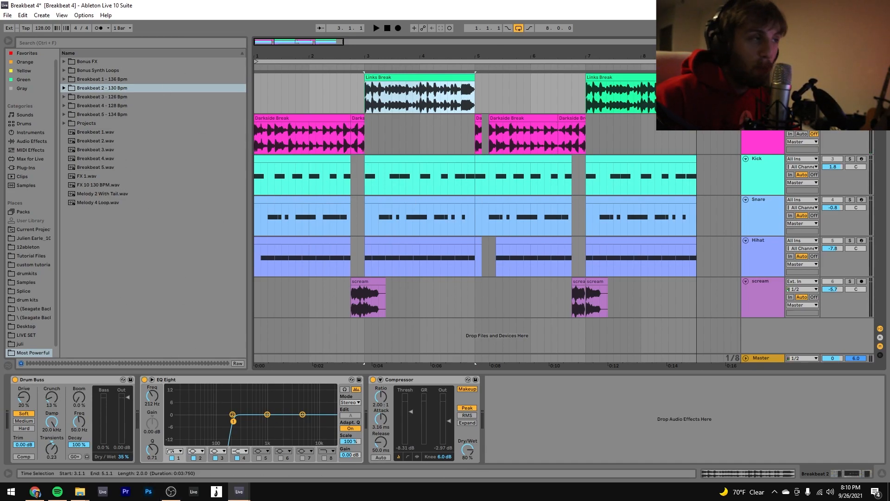
# - Play the unsoloed mix from the first Links Break clip and select the opening Darkside Break clip
pyautogui.press('space')
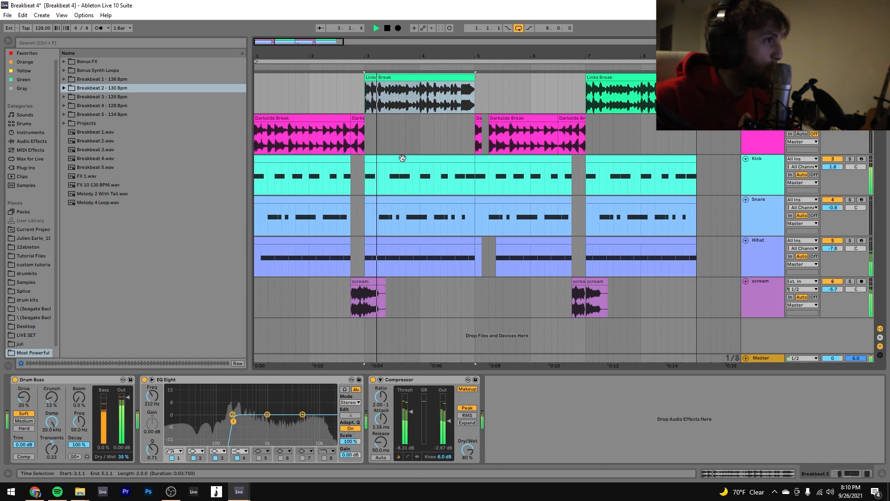
pyautogui.click(311, 117)
pyautogui.press('space')
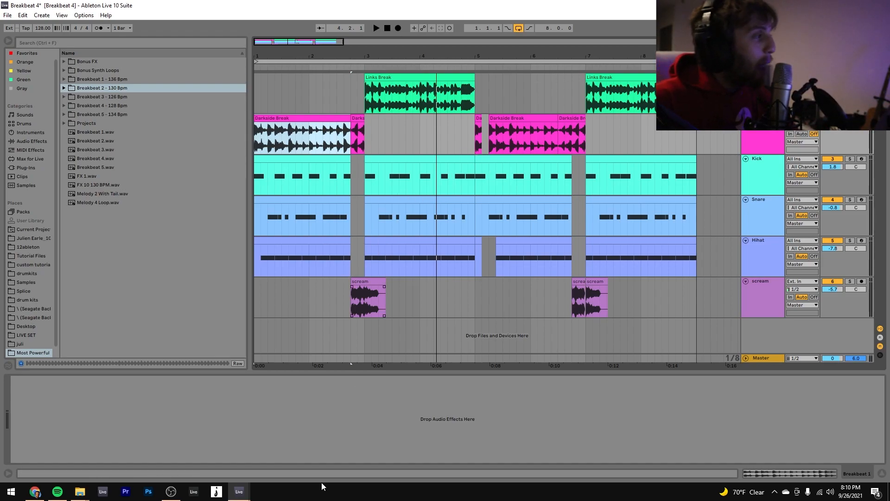
# - Replay the opening of the beat, select the Hihat gap from 2.4.1 to 3.1.1, and play from there
pyautogui.click(774, 296)
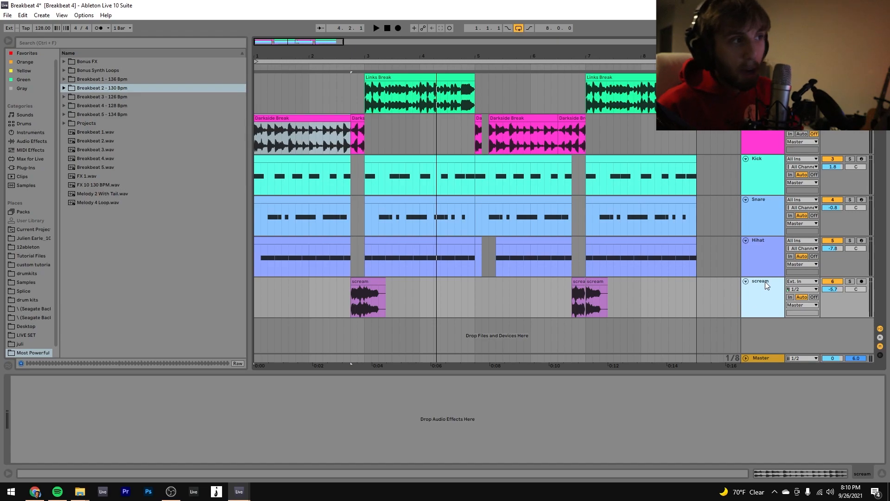
pyautogui.press('space')
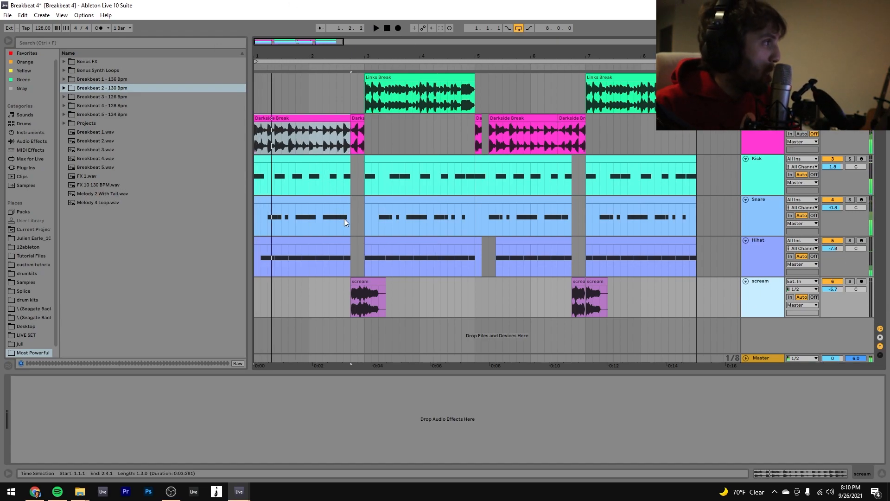
pyautogui.moveTo(351, 265); pyautogui.dragTo(363, 263)
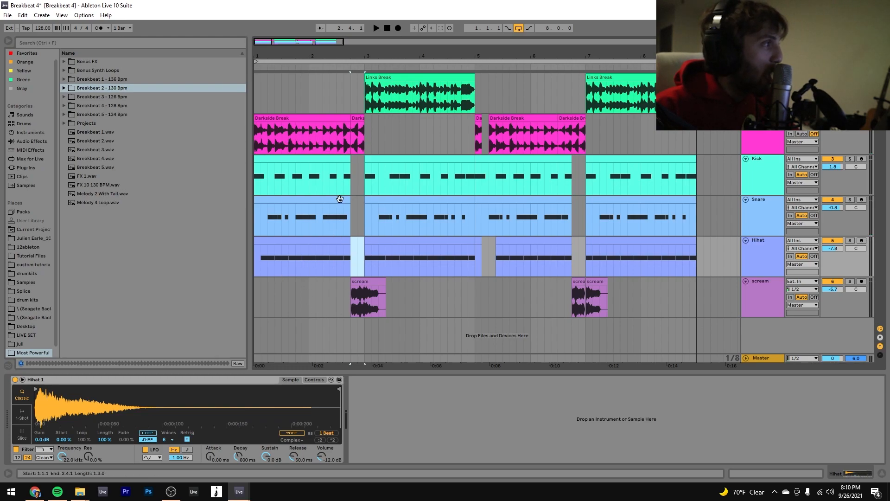
pyautogui.press('space')
pyautogui.press('space')
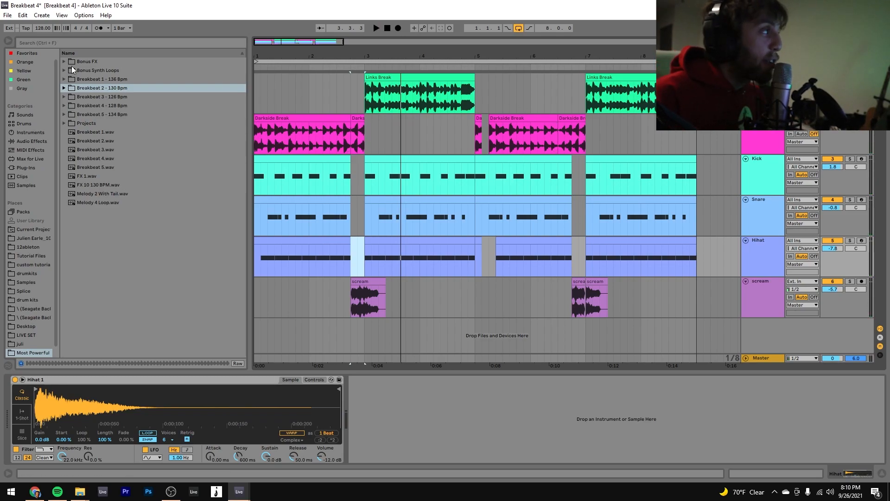
# - Add FX 5.wav from the Bonus FX folder on a new track at 2.3.1 and set that track's volume to -3.8 dB
pyautogui.click(83, 61)
pyautogui.click(107, 105)
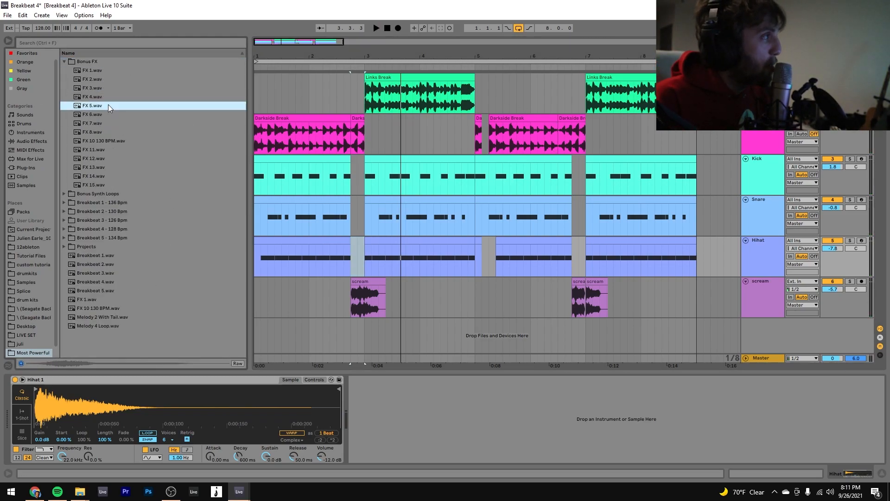
pyautogui.moveTo(143, 149); pyautogui.dragTo(338, 341)
pyautogui.doubleClick(359, 319)
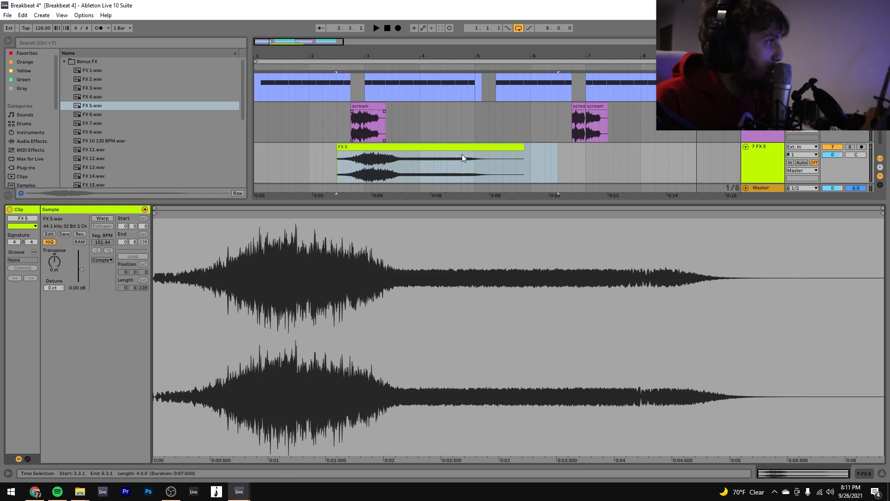
pyautogui.moveTo(833, 154); pyautogui.dragTo(833, 156)
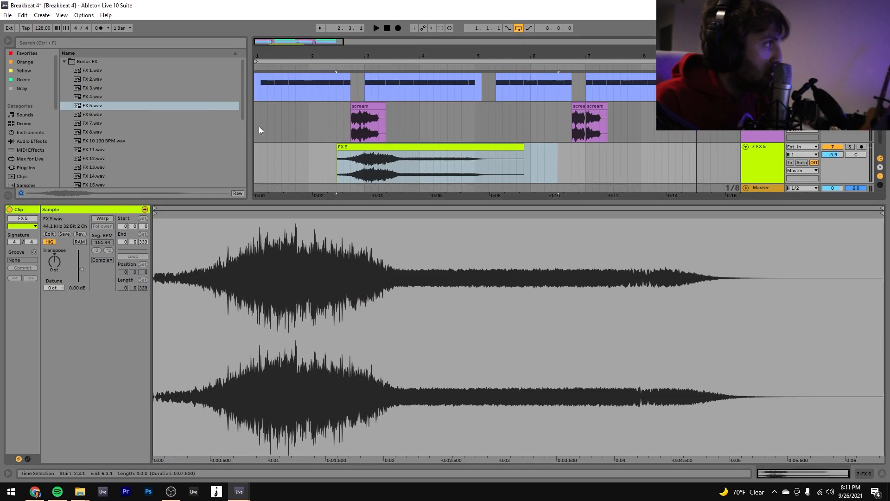
# - Play the beat from bar 1 and lower the FX 5 track's volume to -8.1 dB
pyautogui.click(255, 126)
pyautogui.press('space')
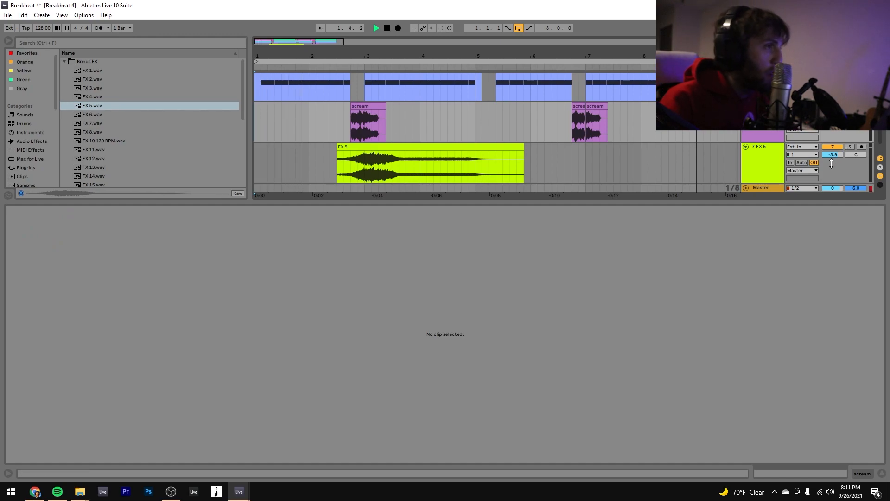
pyautogui.click(782, 166)
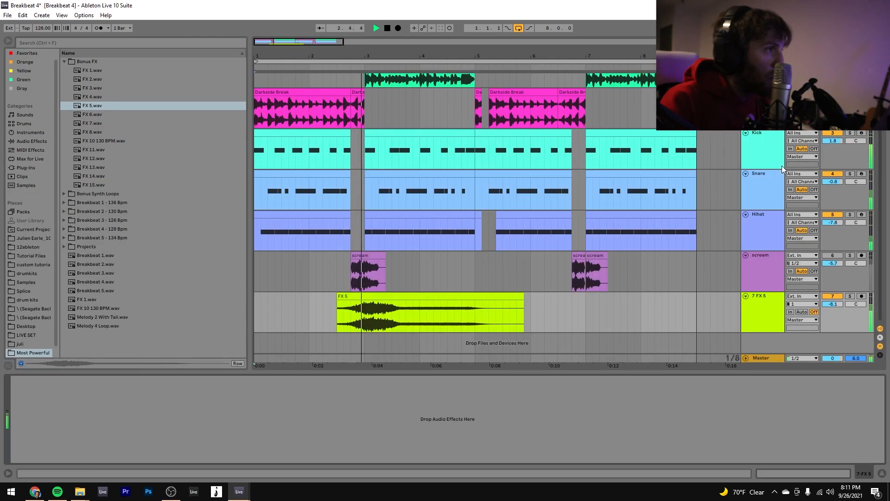
# - Stop playback, delete the FX 5 track and reactivate the scream track
pyautogui.click(769, 307)
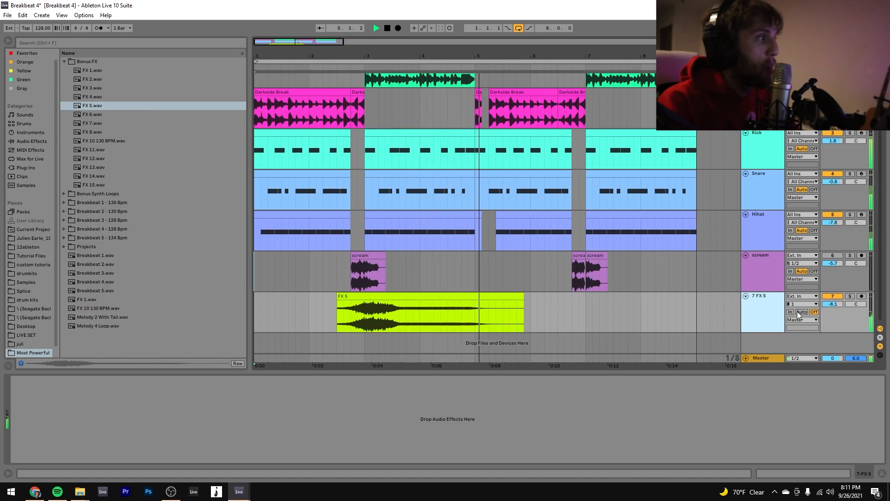
pyautogui.press('space')
pyautogui.press('Delete')
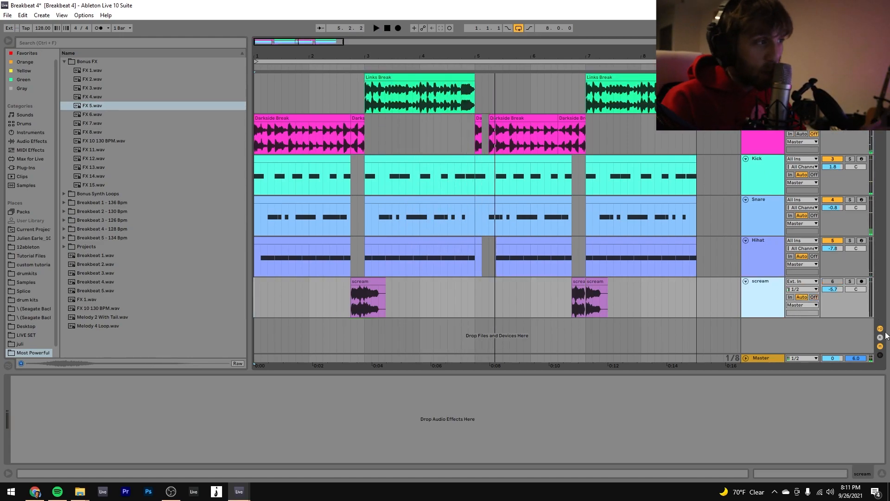
pyautogui.click(827, 283)
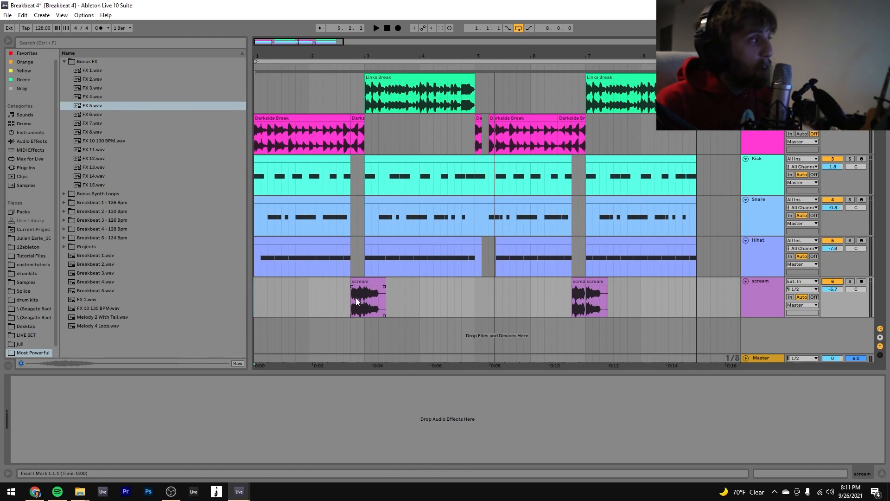
# - Play the beat with the scream from 2.1.1 and again from 5.1.1
pyautogui.click(309, 307)
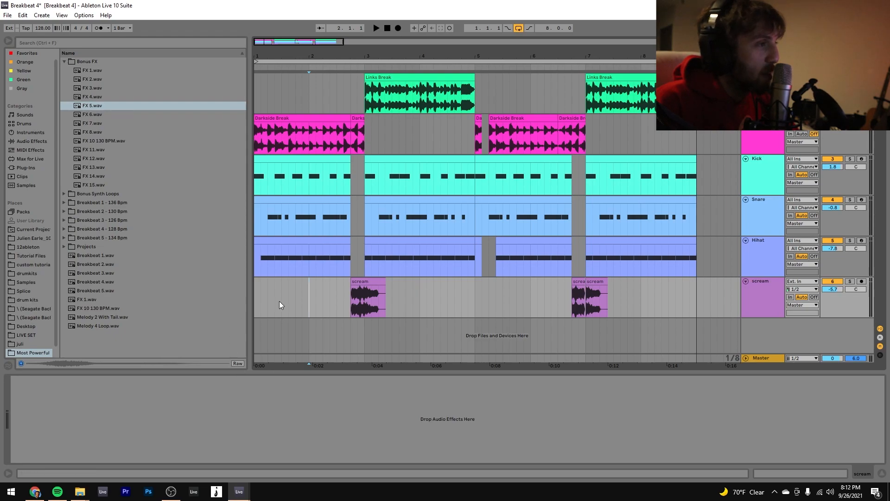
pyautogui.press('space')
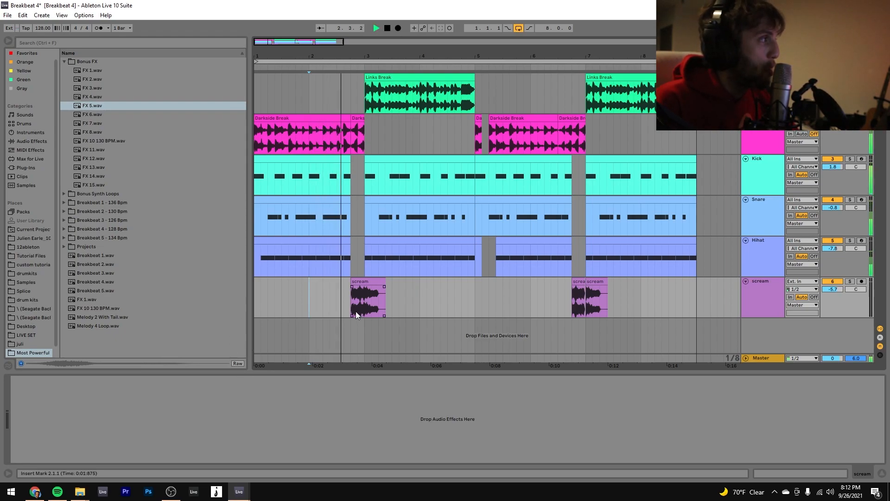
pyautogui.press('space')
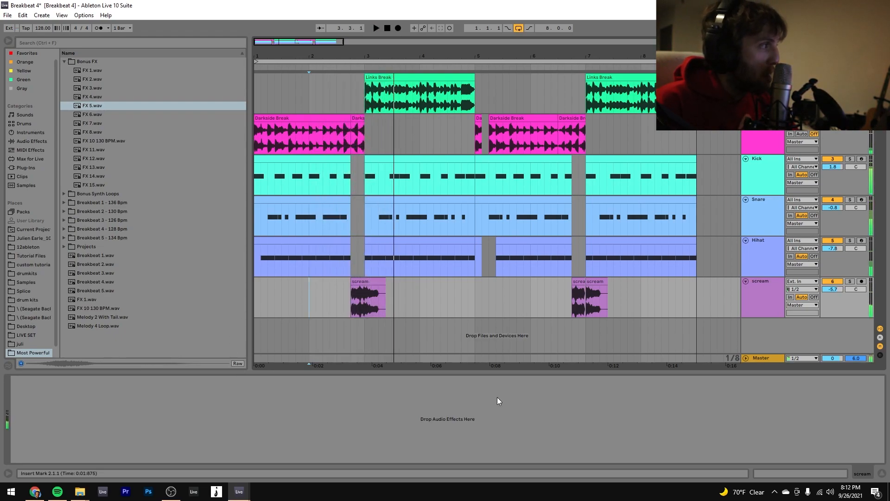
pyautogui.click(477, 289)
pyautogui.press('space')
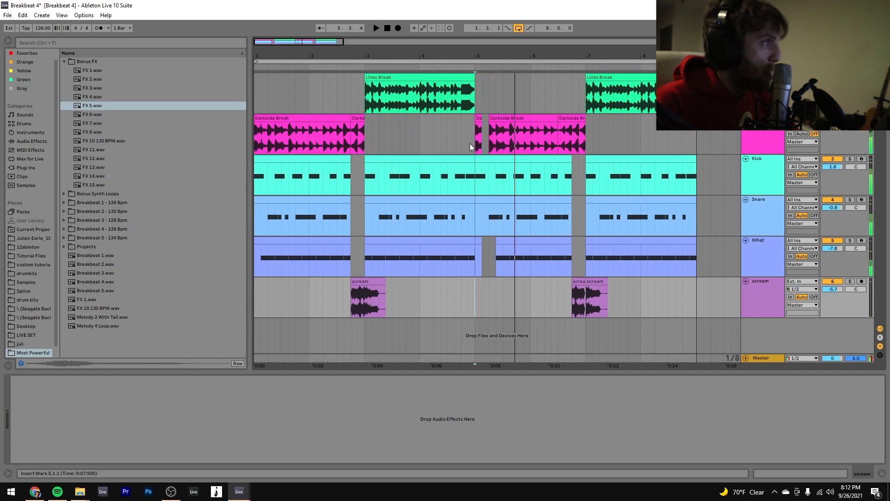
# - Audition the short Darkside Break clip at 5.1.1 and select the gap after it, from 5.1.3 to 5.2.1
pyautogui.moveTo(479, 59); pyautogui.dragTo(533, 137)
pyautogui.click(536, 119)
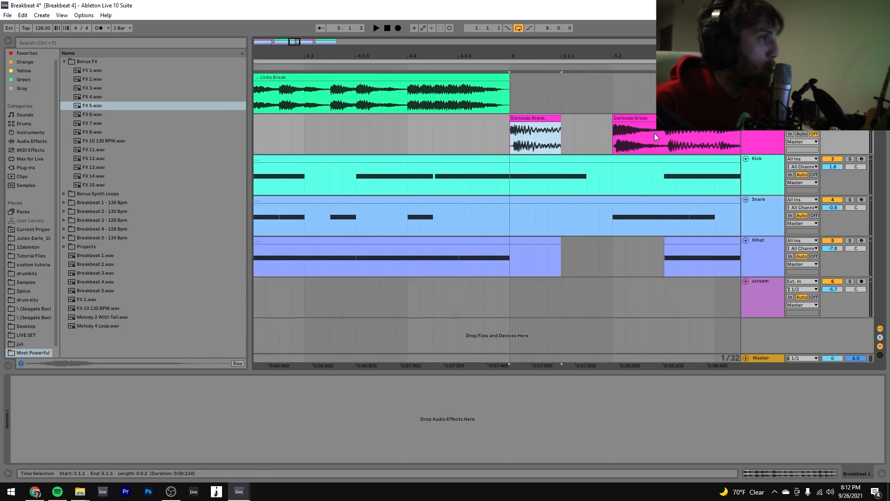
pyautogui.press('space')
pyautogui.press('space')
pyautogui.moveTo(565, 136); pyautogui.dragTo(613, 141)
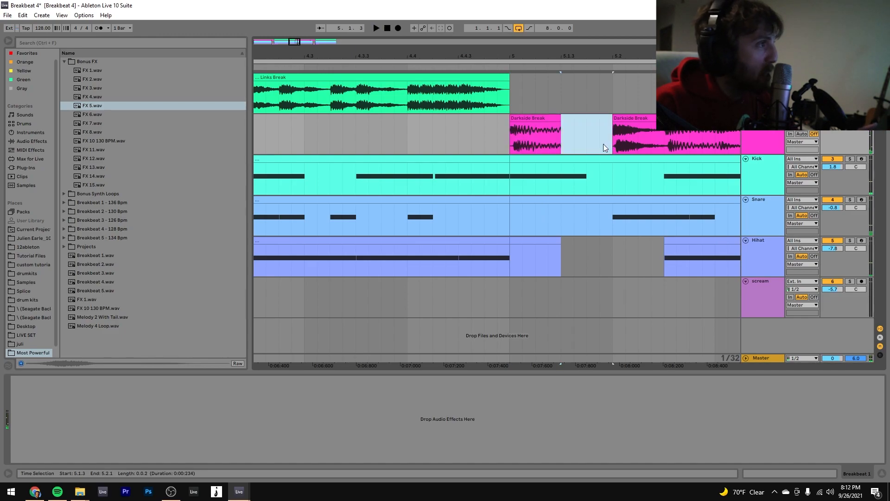
# - Play the beat from 5.1.3 to its end and display the Links Break track's effect devices during playback
pyautogui.press('space')
pyautogui.moveTo(568, 56); pyautogui.dragTo(364, 57)
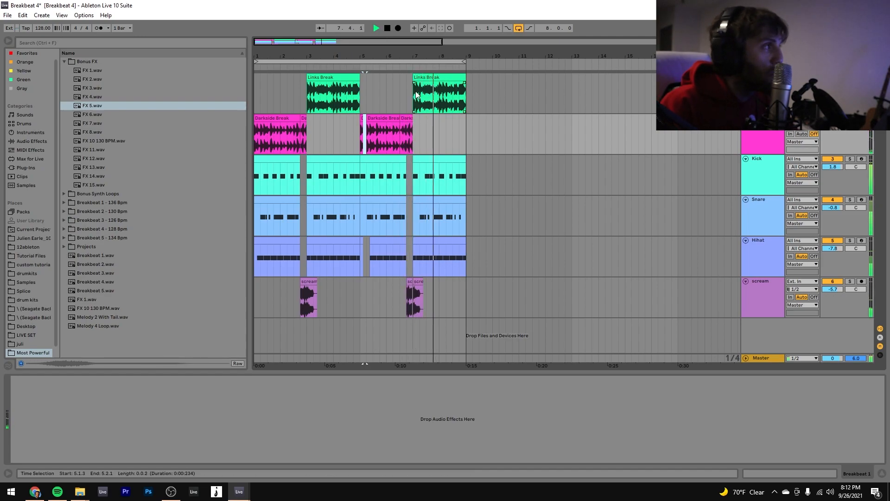
pyautogui.click(763, 83)
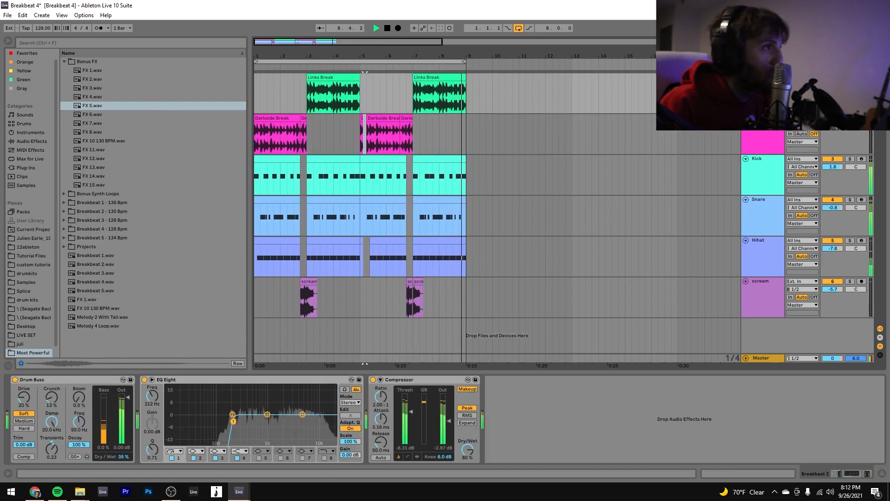
pyautogui.press('space')
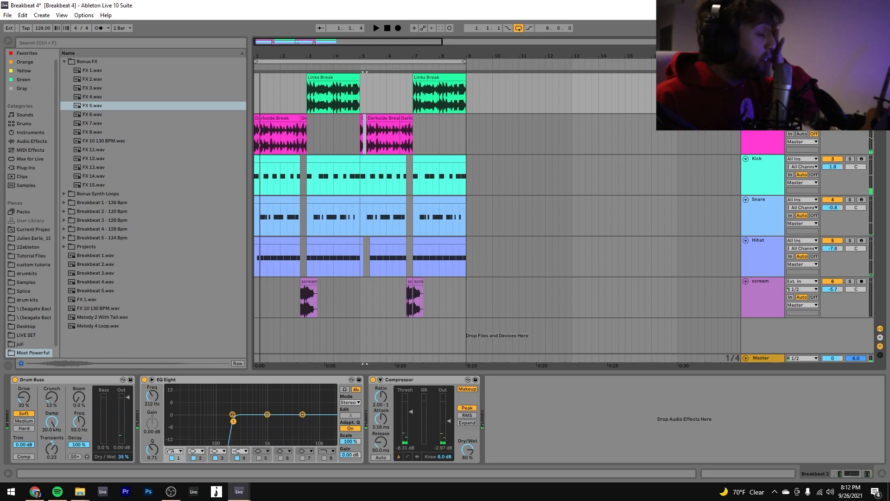
# - Select the opening Kick clip, the Kick through Hihat tracks, and the two break tracks to point out the layers
pyautogui.click(255, 168)
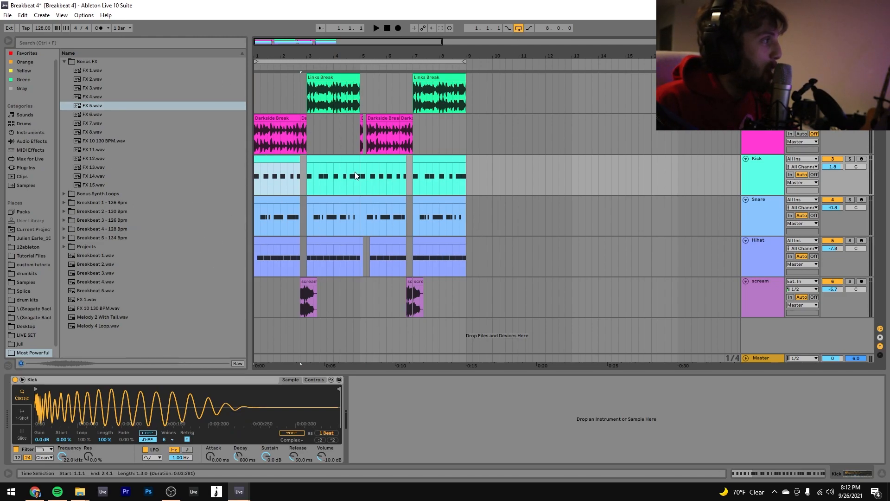
pyautogui.click(764, 186)
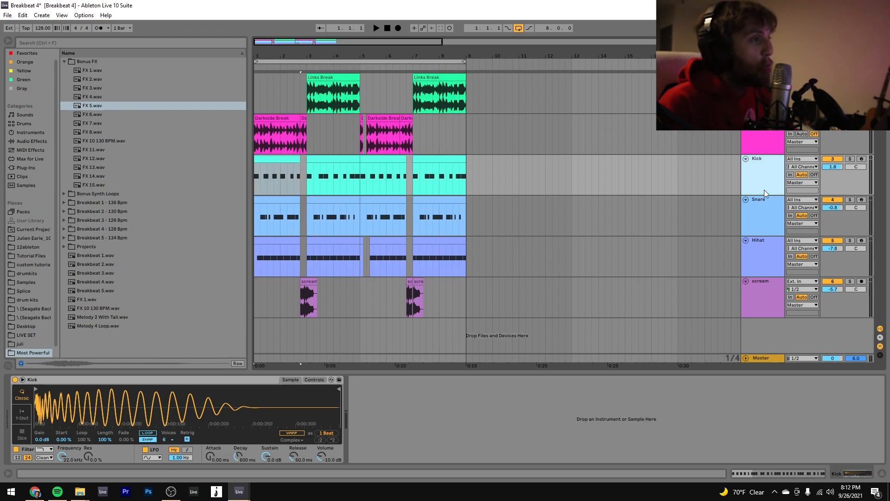
pyautogui.keyDown('shift'); pyautogui.click(765, 248); pyautogui.keyUp('shift')
pyautogui.click(751, 139)
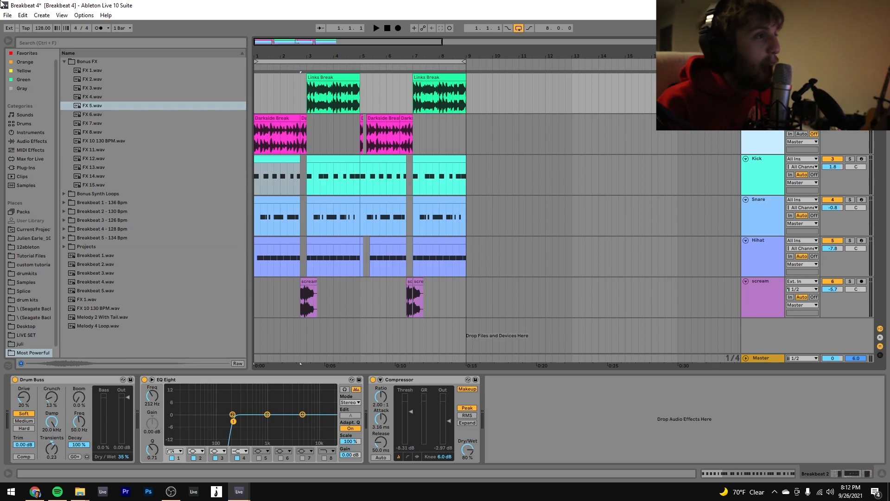
pyautogui.click(761, 119)
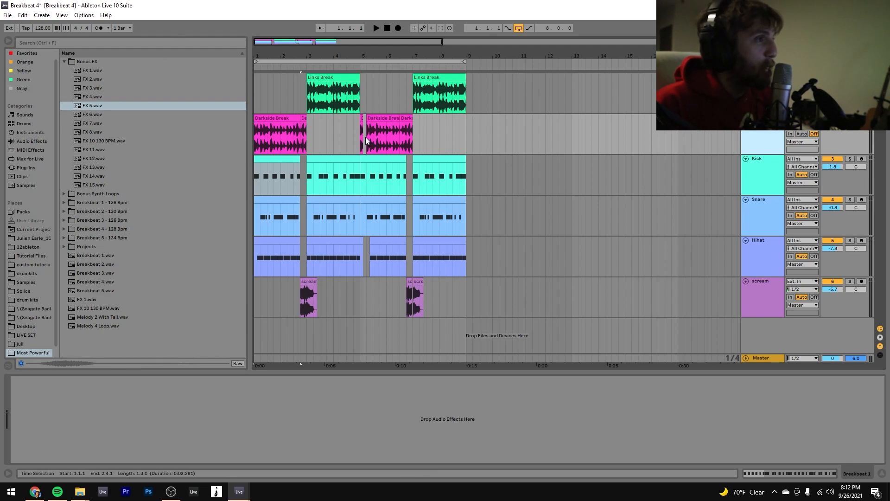
# - Mark the start of the first Links Break clip, and play the beat from bar 1 into that clip
pyautogui.click(307, 99)
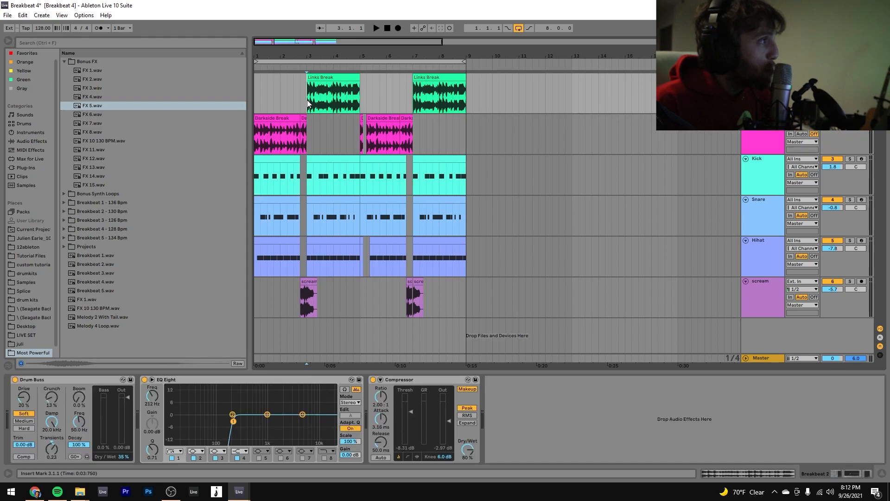
pyautogui.click(255, 99)
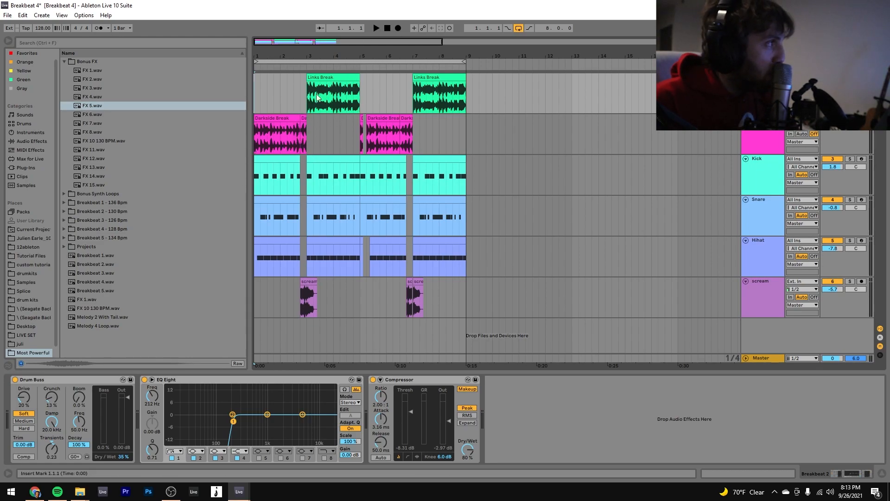
pyautogui.press('space')
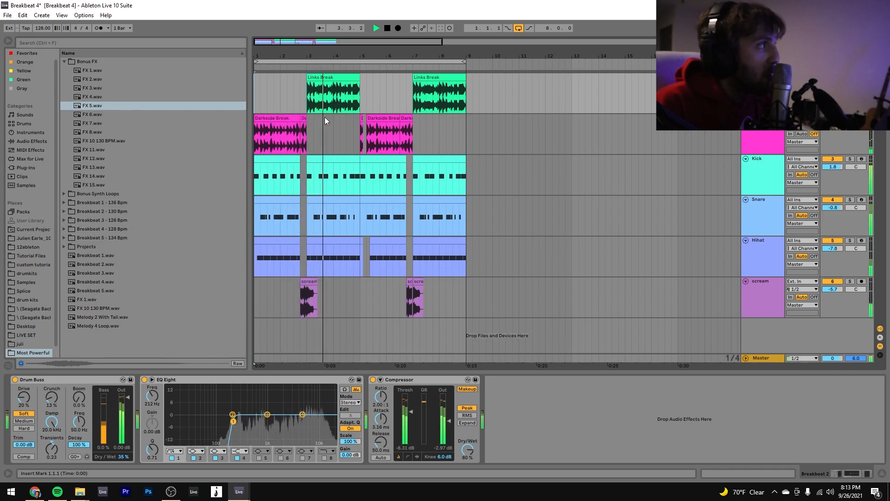
pyautogui.press('space')
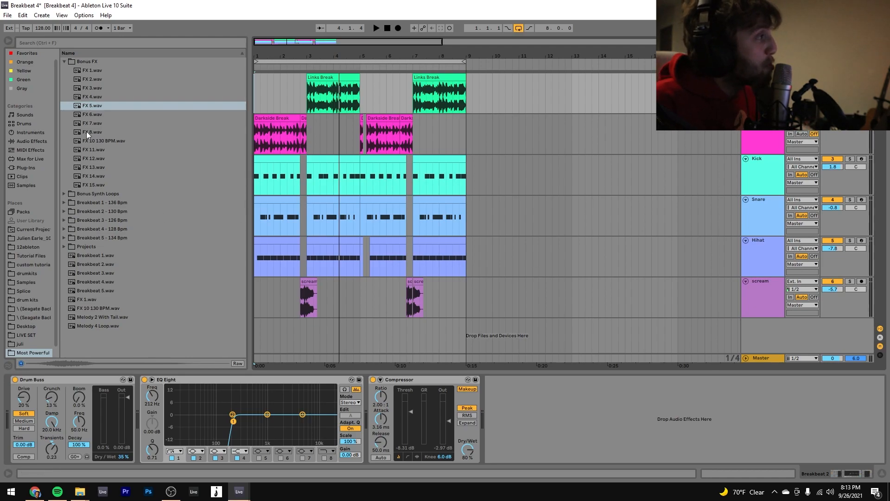
# - Collapse the Bonus FX folder, expand Breakbeat 1 - 136 Bpm, and preview Breakbeat 1.wav through Breakbeat 5.wav
pyautogui.click(66, 62)
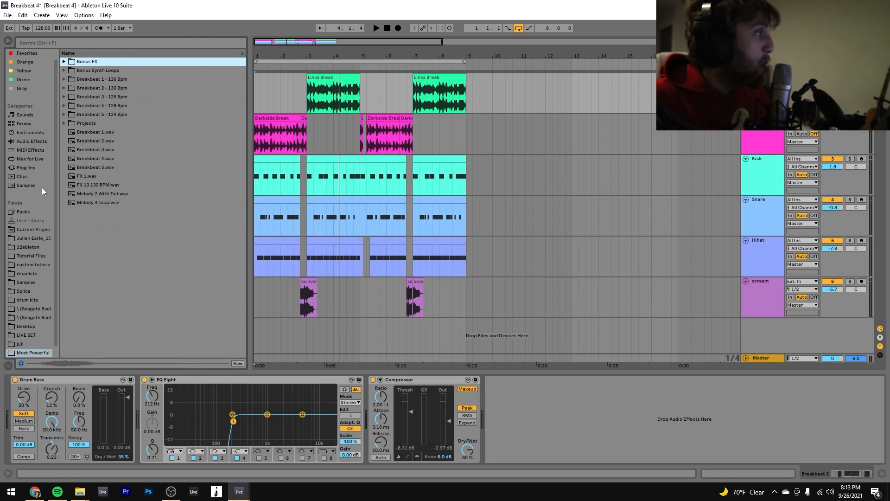
pyautogui.doubleClick(113, 81)
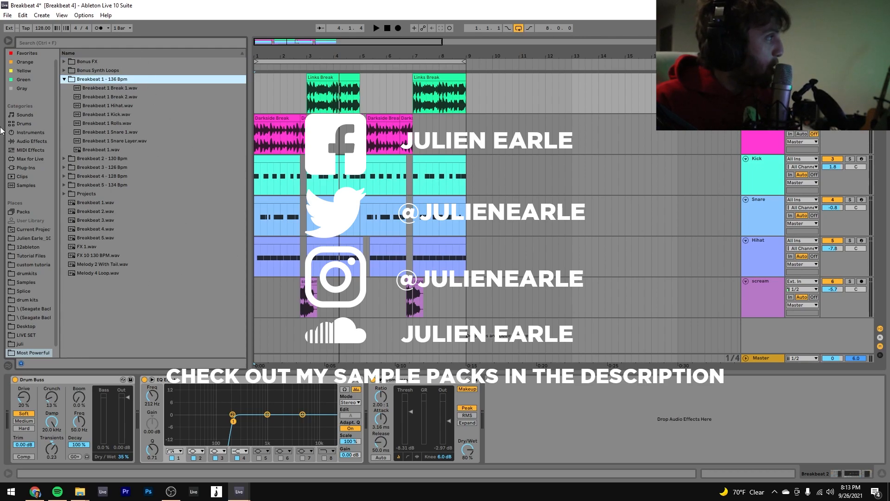
pyautogui.click(103, 202)
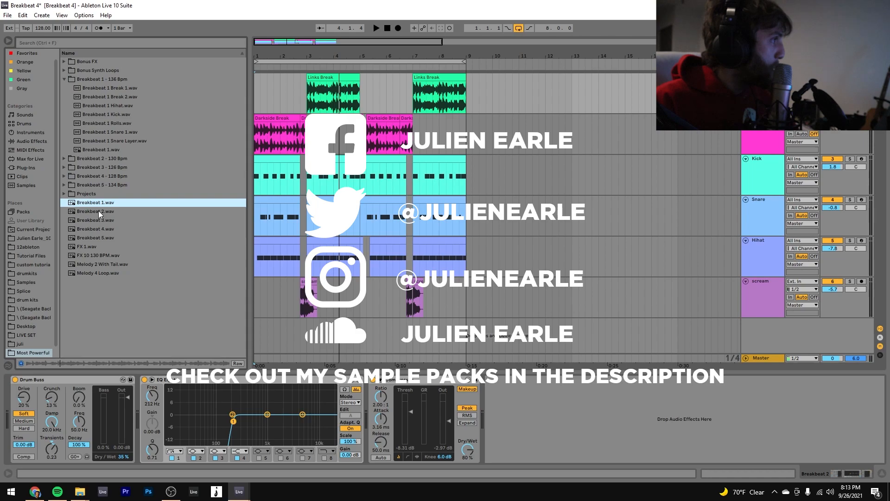
pyautogui.click(98, 211)
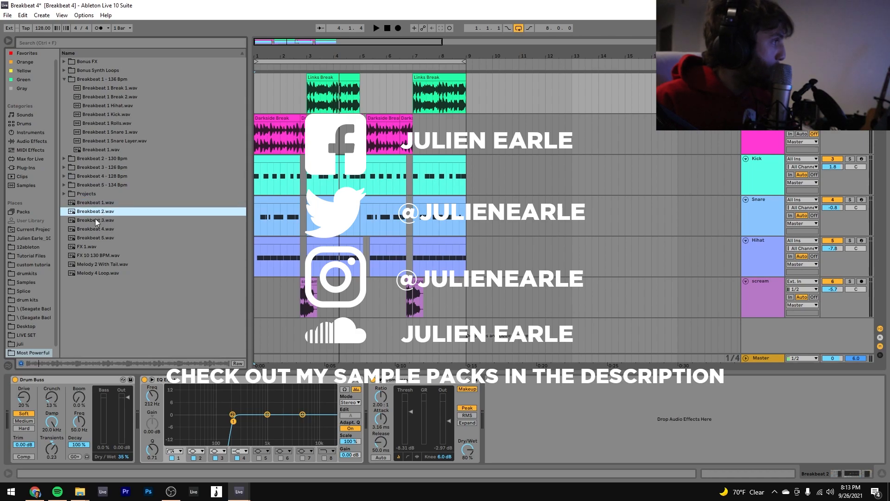
pyautogui.click(96, 220)
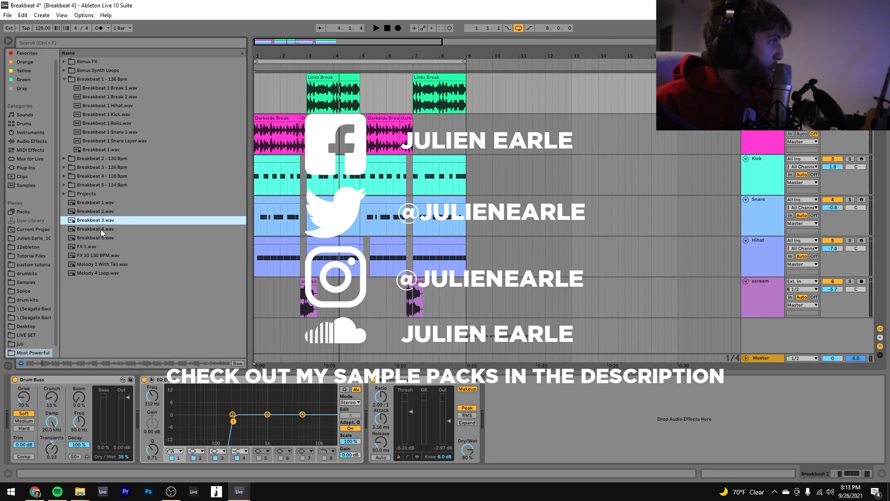
pyautogui.click(102, 230)
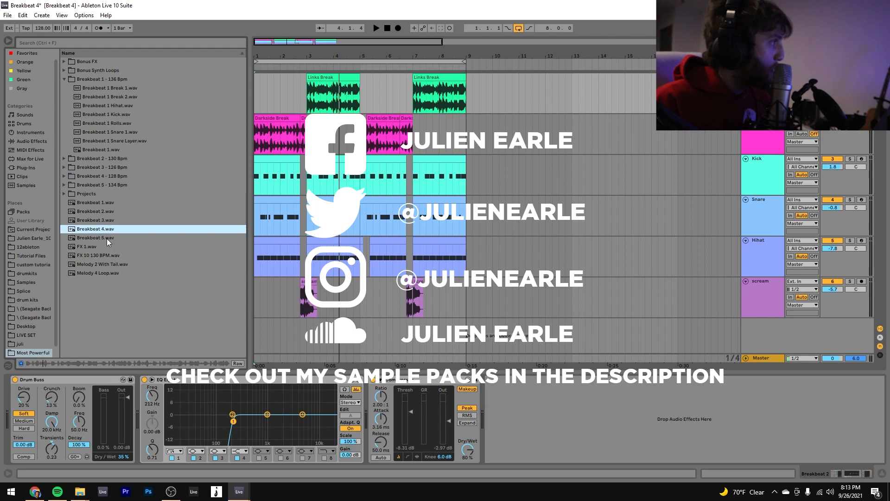
pyautogui.click(107, 238)
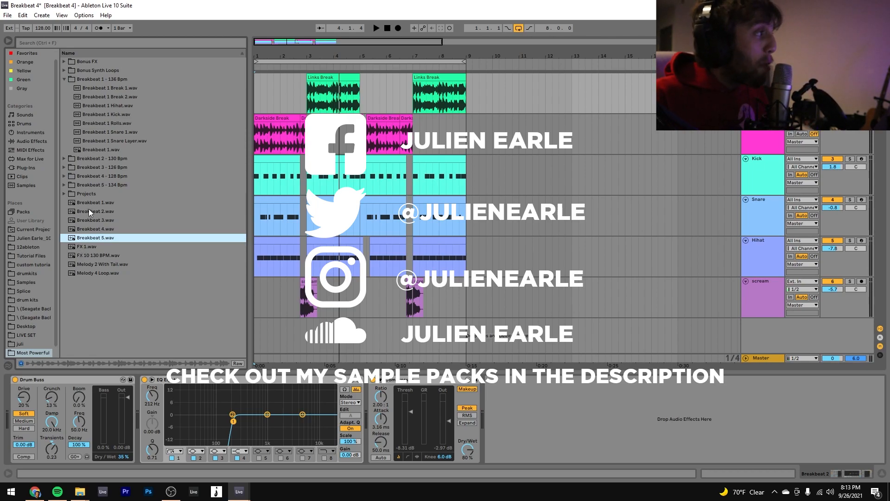
# - Browse the Projects and Bonus FX folders and preview FX 1.wav, FX 10 130 BPM.wav, Melody 2 With Tail.wav and Melody 4 Loop.wav
pyautogui.doubleClick(86, 193)
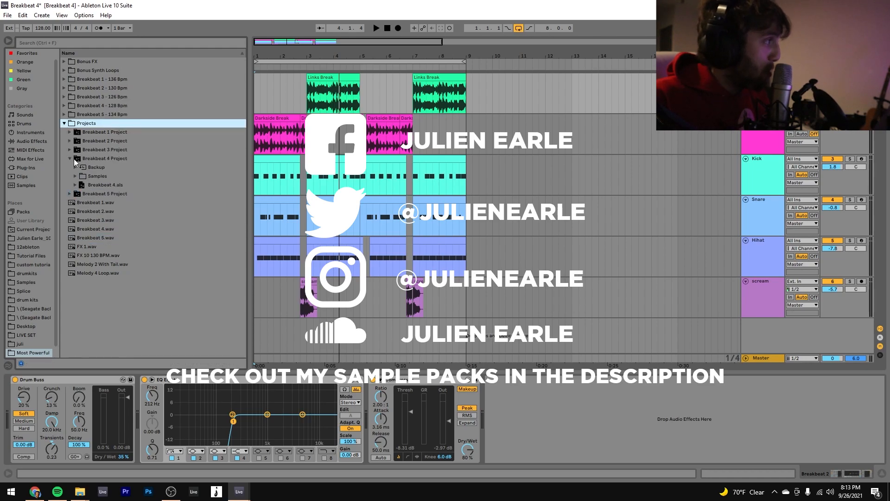
pyautogui.doubleClick(102, 63)
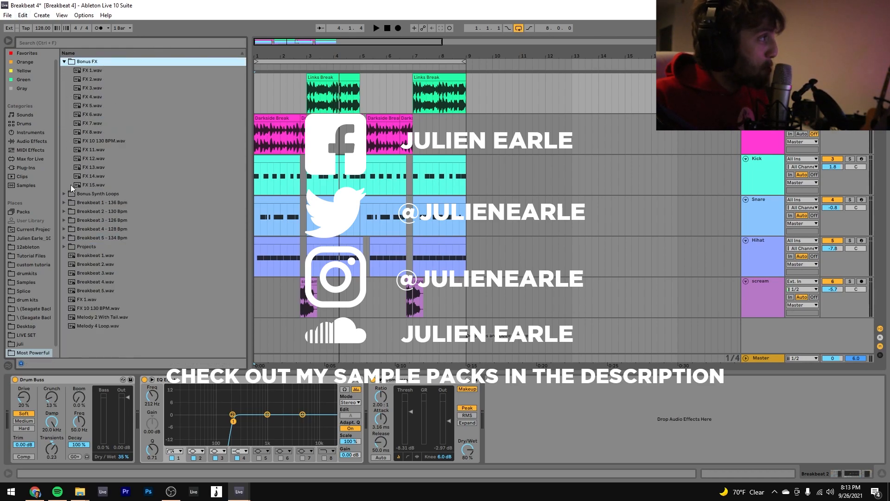
pyautogui.click(87, 300)
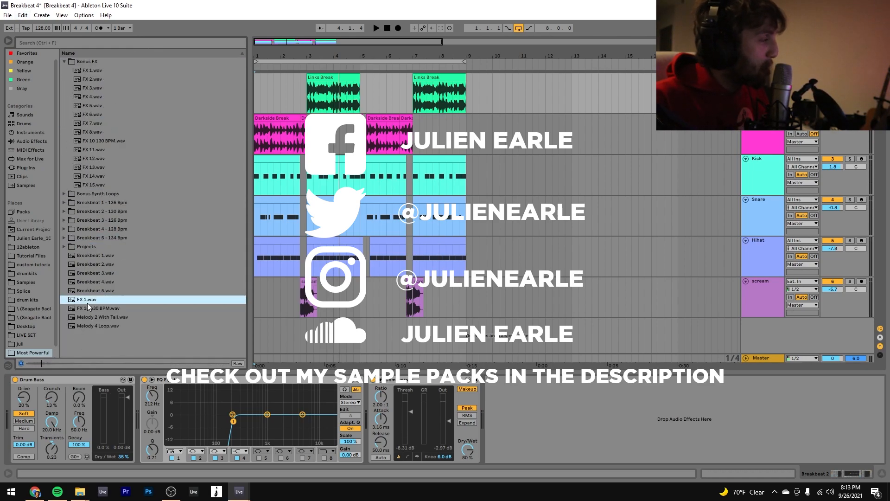
pyautogui.press('Down')
pyautogui.press('Down')
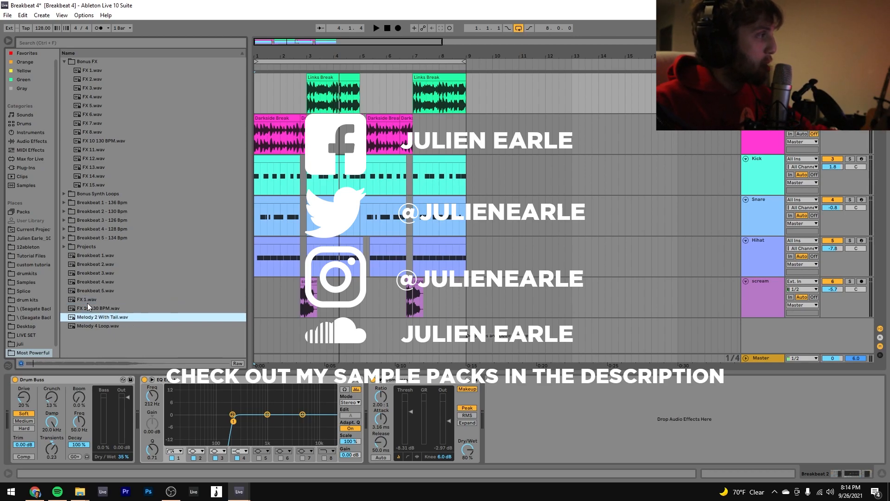
pyautogui.press('Down')
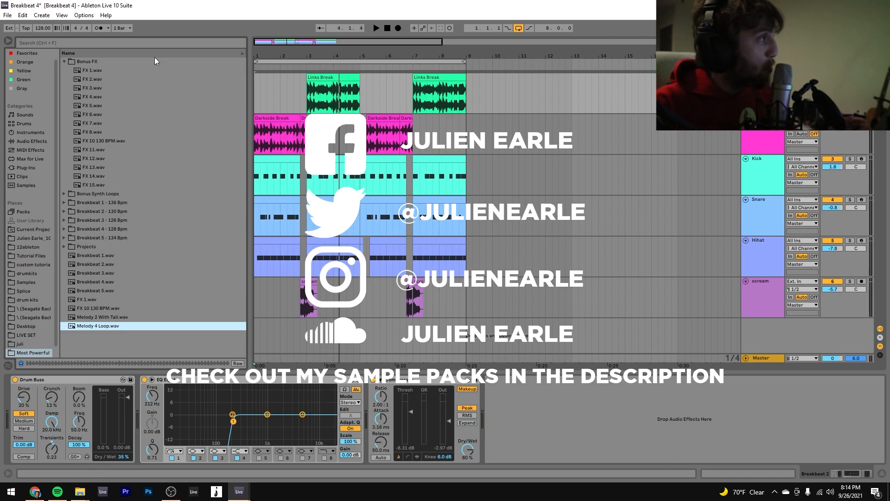
pyautogui.click(94, 61)
pyautogui.click(94, 61)
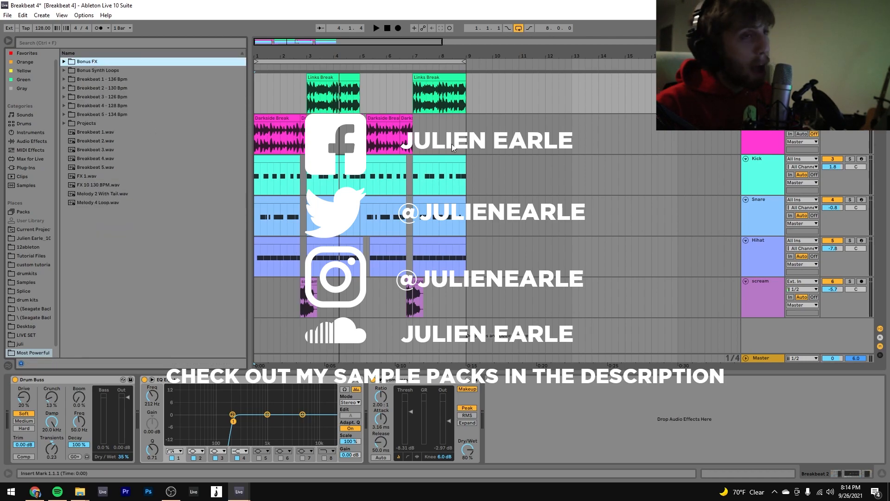